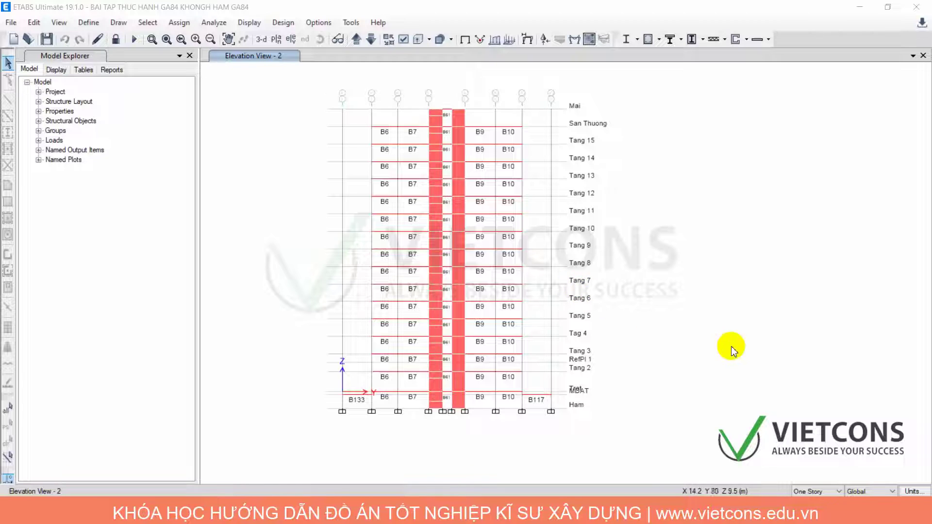
Frame the elevation from Ham to Mai and window-select the left bays through B61, top to bottom.
scroll(380, 391, up, 3)
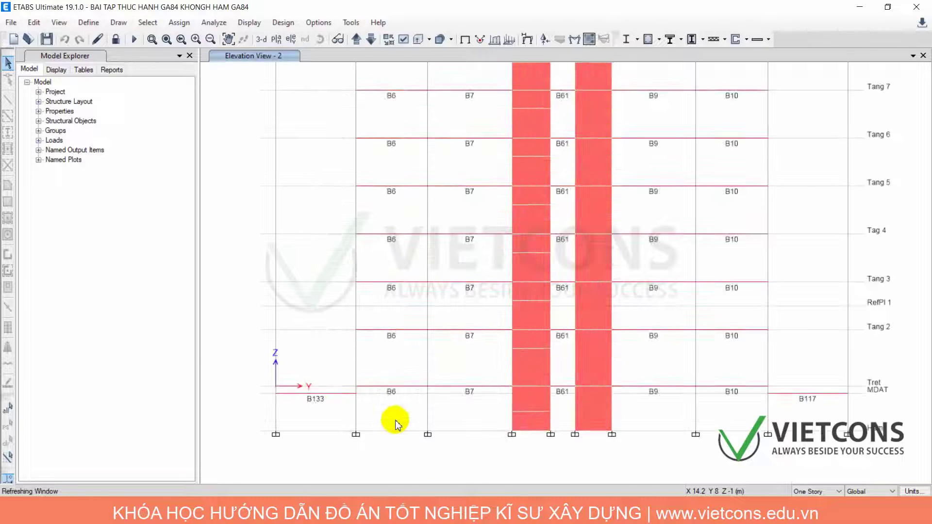
drag(396, 422, 417, 360)
scroll(415, 359, down, 3)
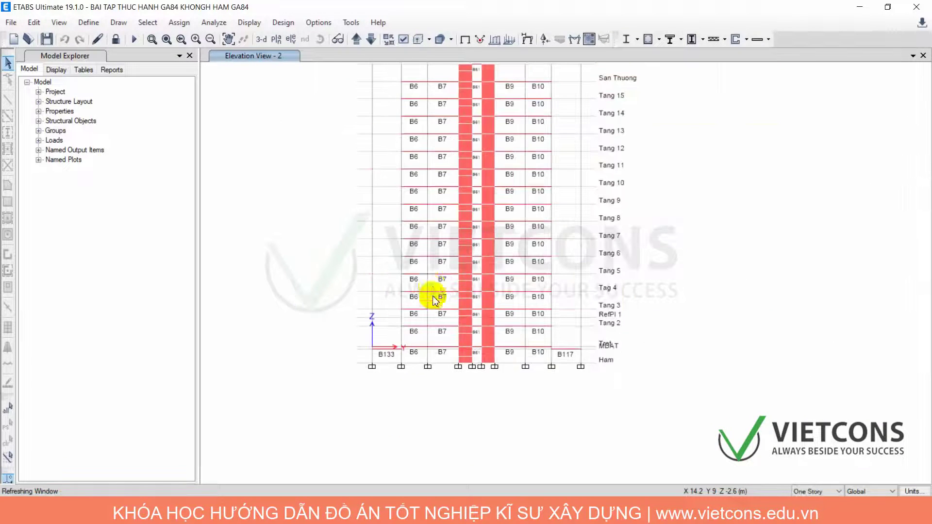
drag(431, 303, 428, 322)
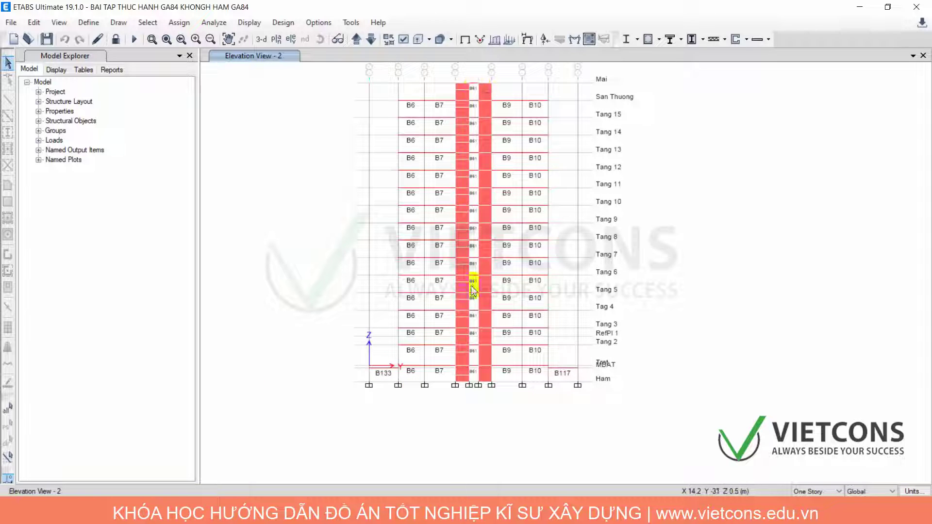
drag(425, 375, 351, 92)
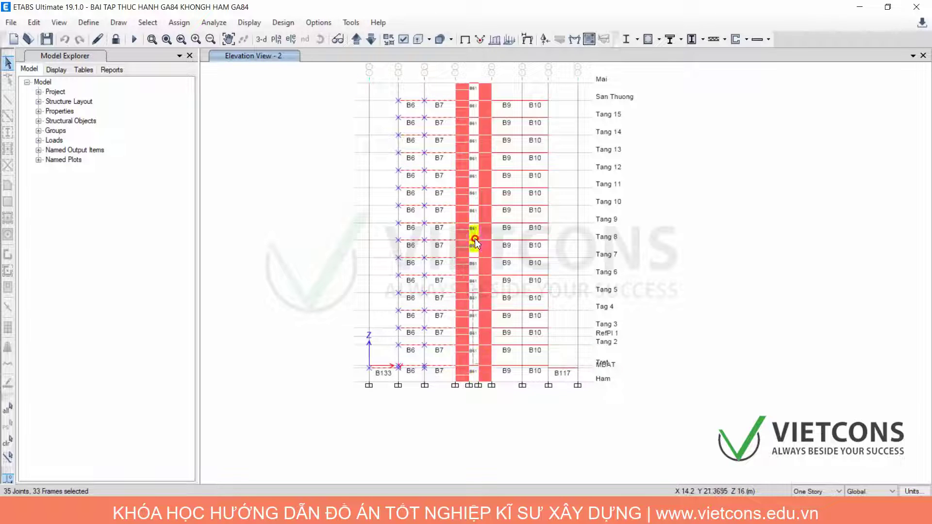
drag(475, 242, 475, 86)
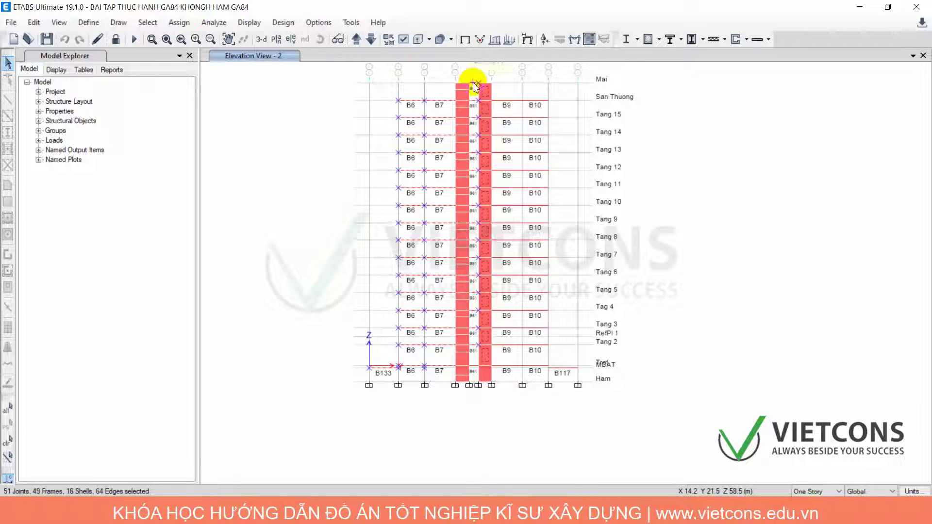
key(ctrl+q)
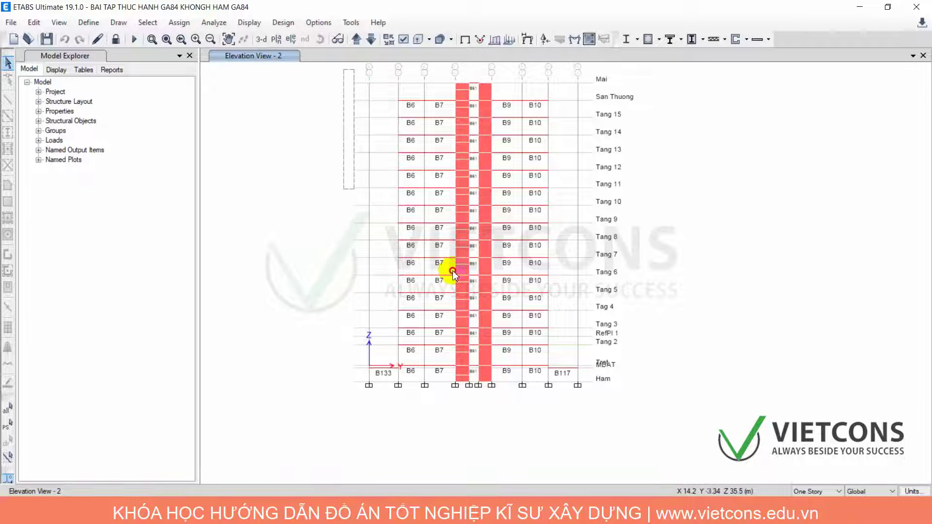
drag(453, 274, 476, 436)
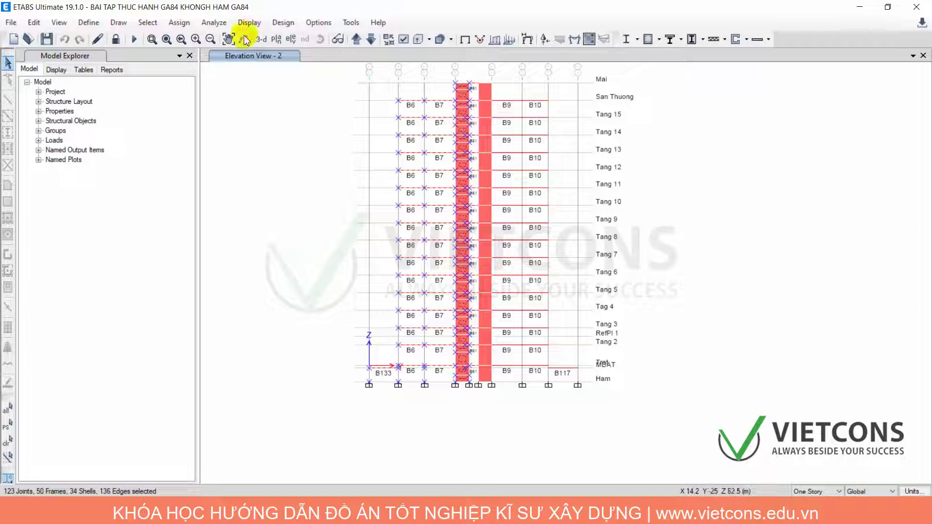
Set the consistent units to kN for force and m for length.
click(905, 491)
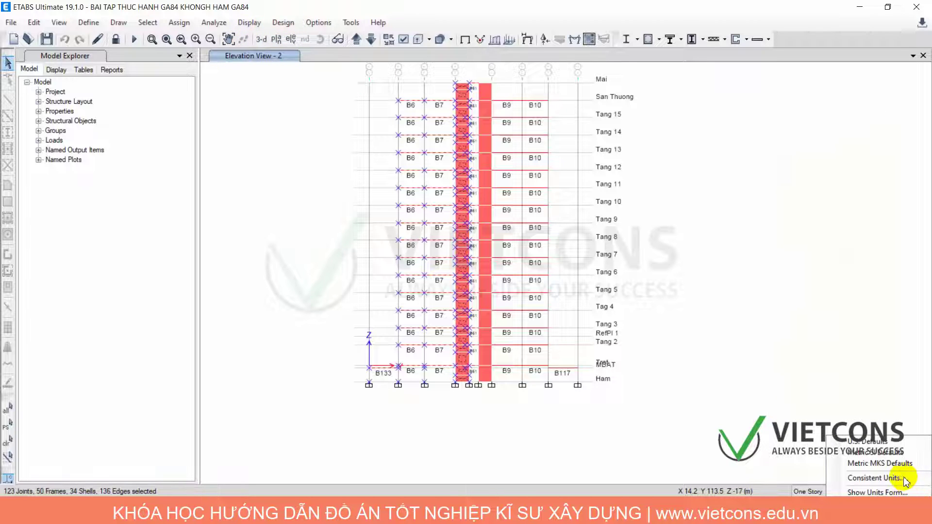
click(902, 475)
click(475, 156)
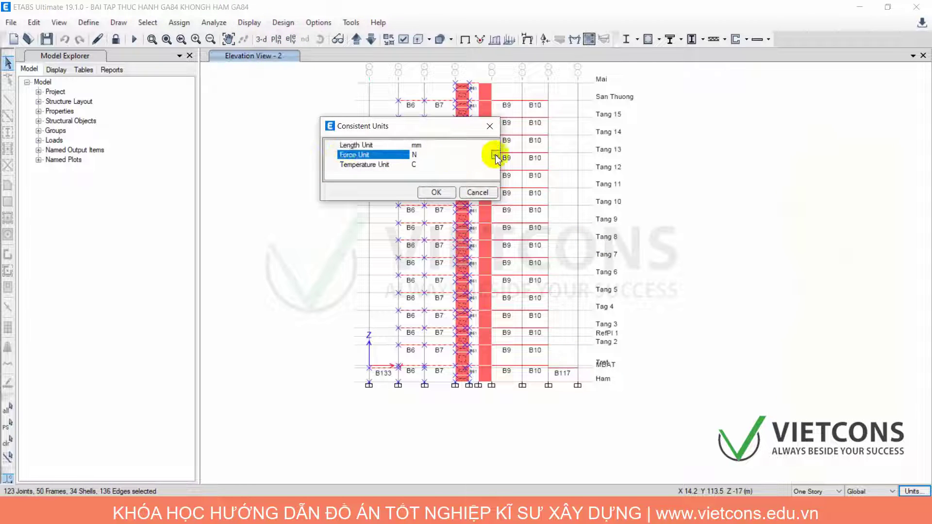
click(495, 155)
click(416, 199)
click(488, 145)
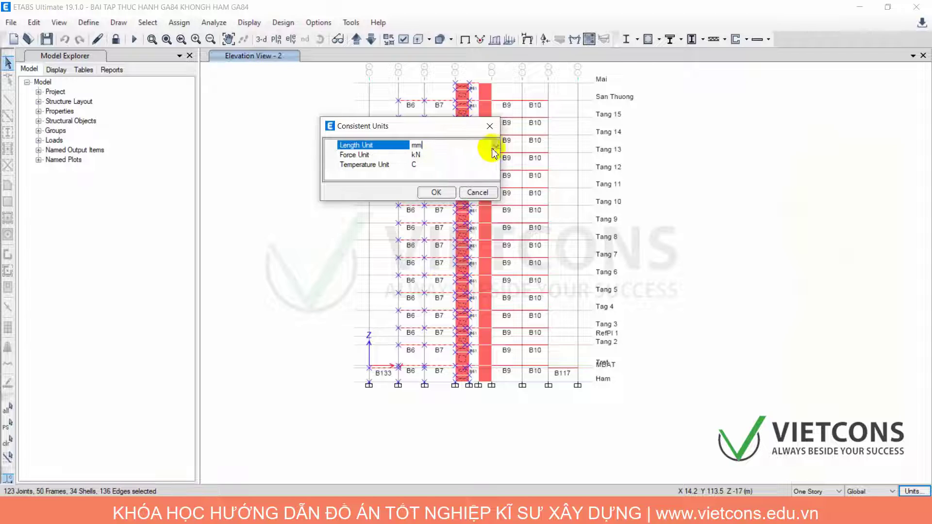
click(495, 145)
click(418, 209)
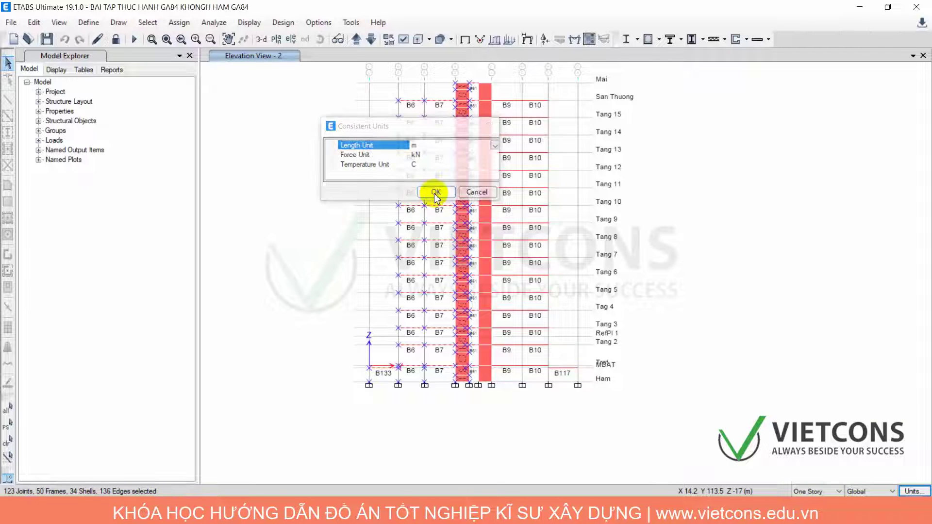
click(429, 192)
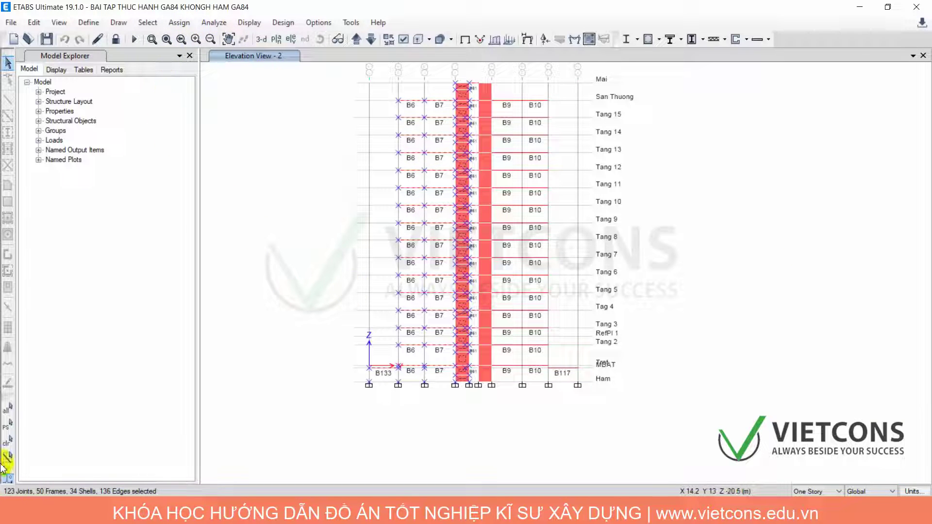
click(246, 22)
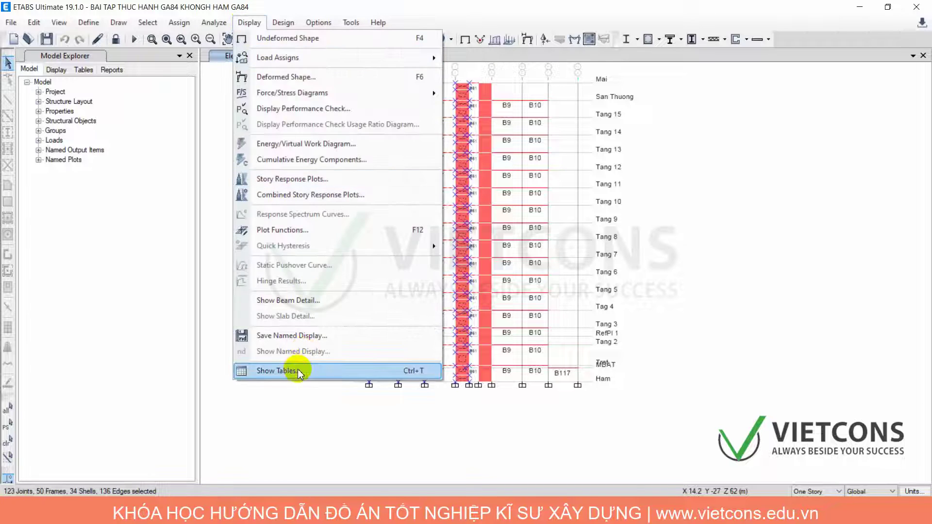
Tick the Frame Assignments - Section Properties and Element Forces - Beams tables only.
click(235, 368)
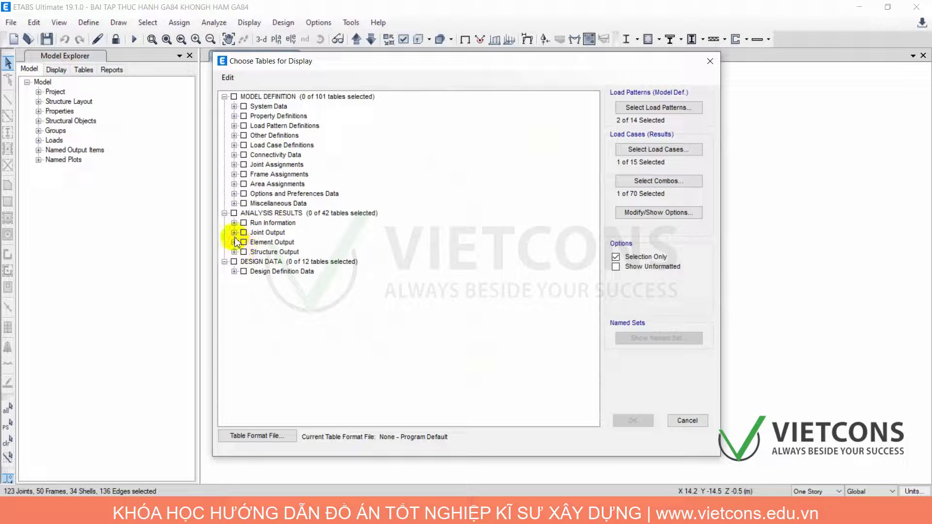
click(234, 174)
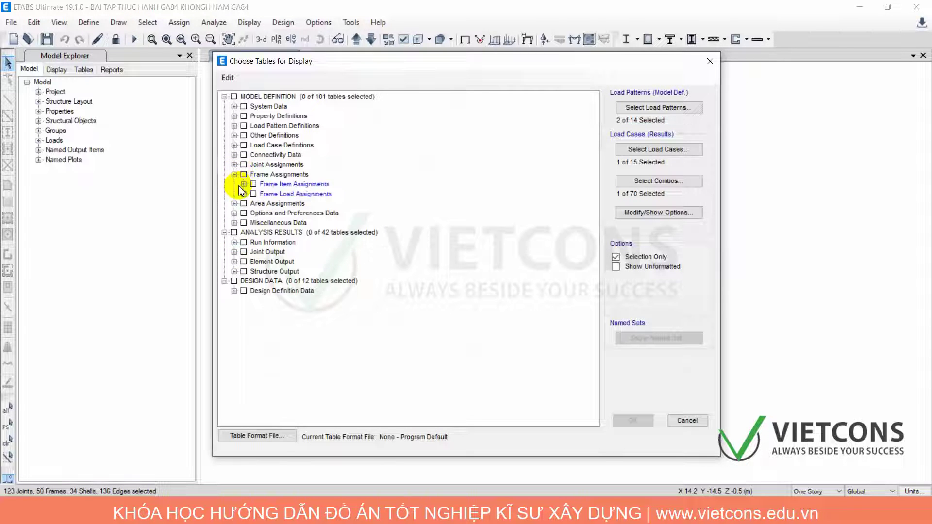
click(244, 184)
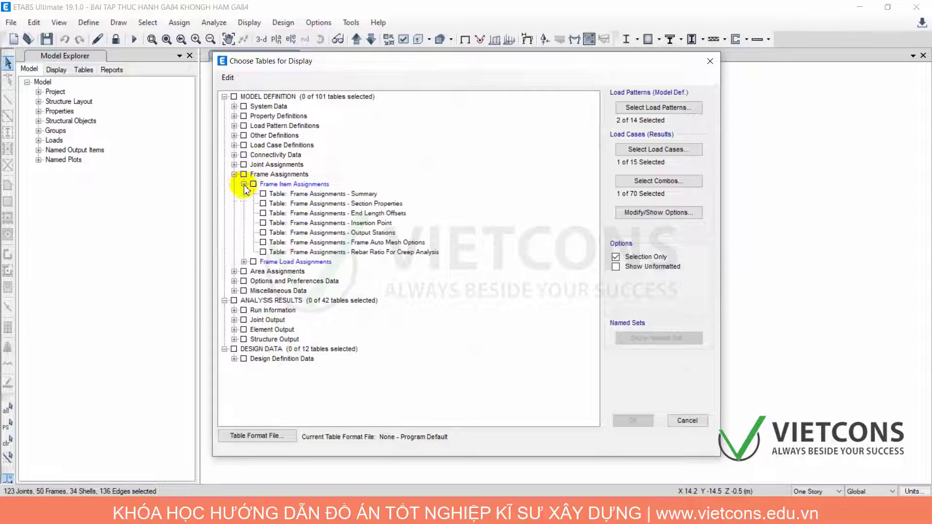
click(385, 207)
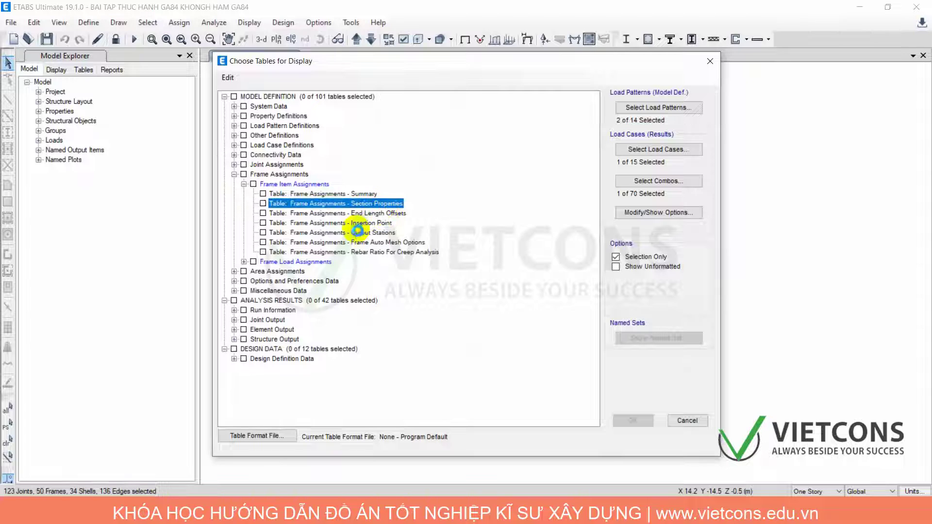
click(234, 330)
click(251, 341)
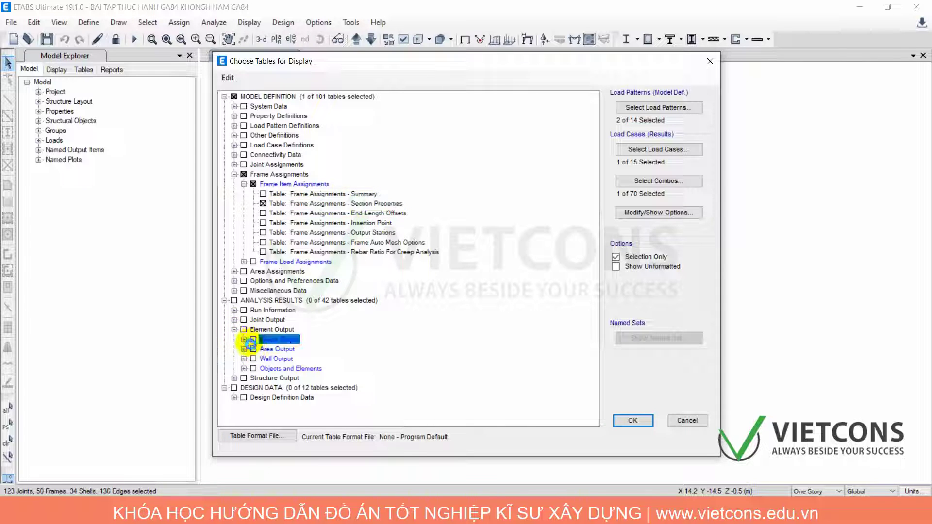
click(243, 340)
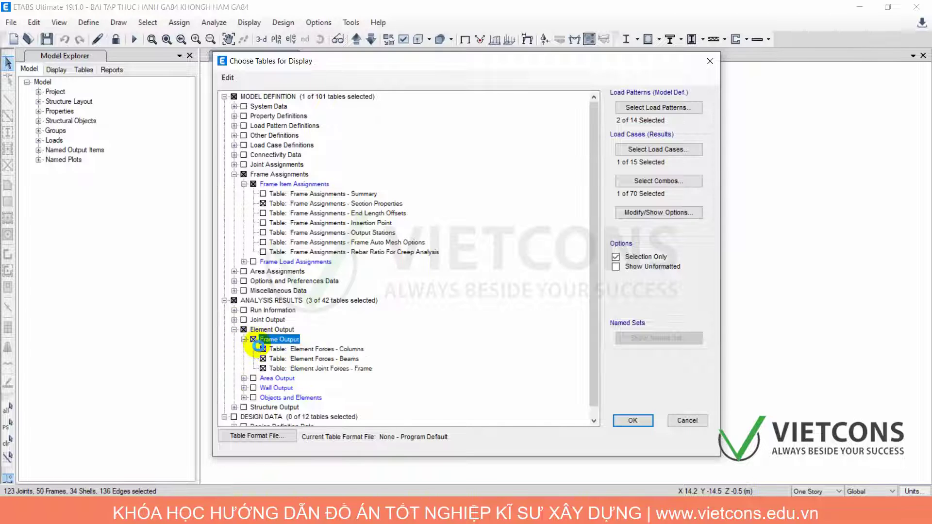
click(253, 339)
click(320, 359)
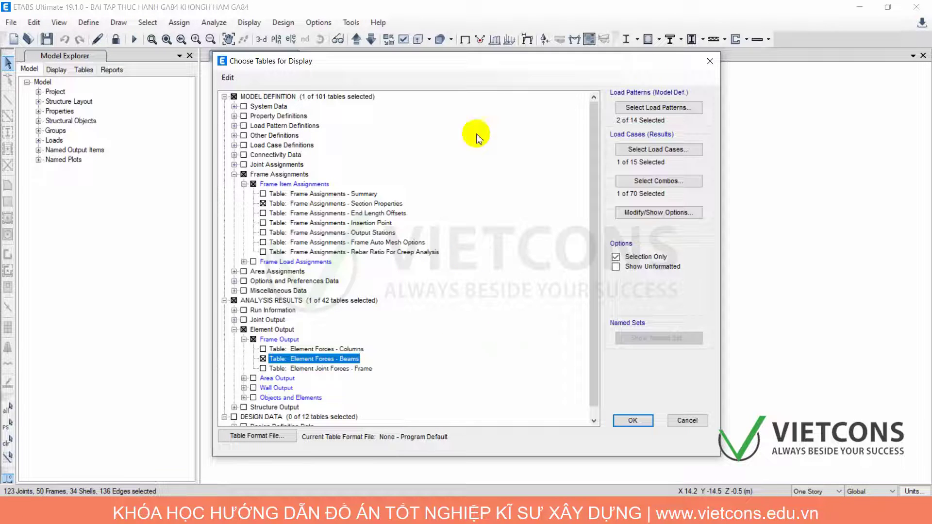
Clear all load patterns and all load cases from the table output.
click(673, 109)
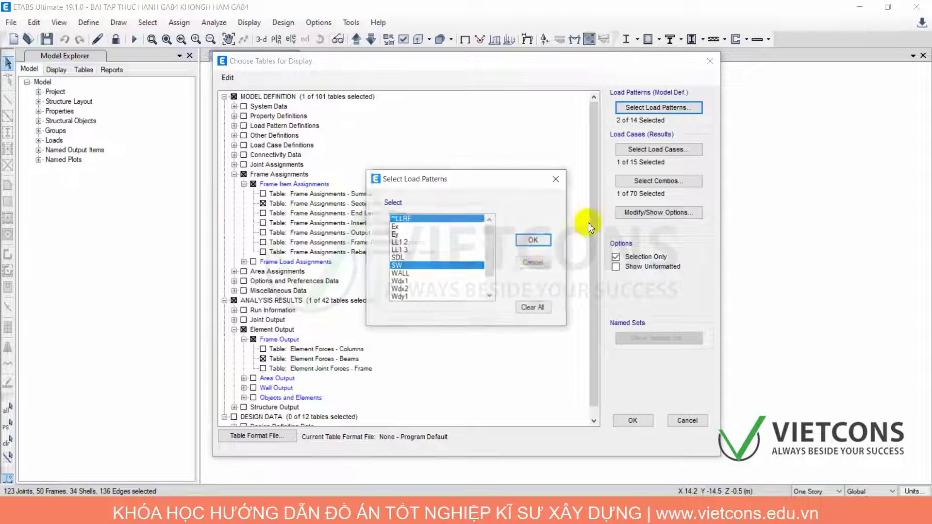
click(532, 308)
click(539, 238)
click(653, 150)
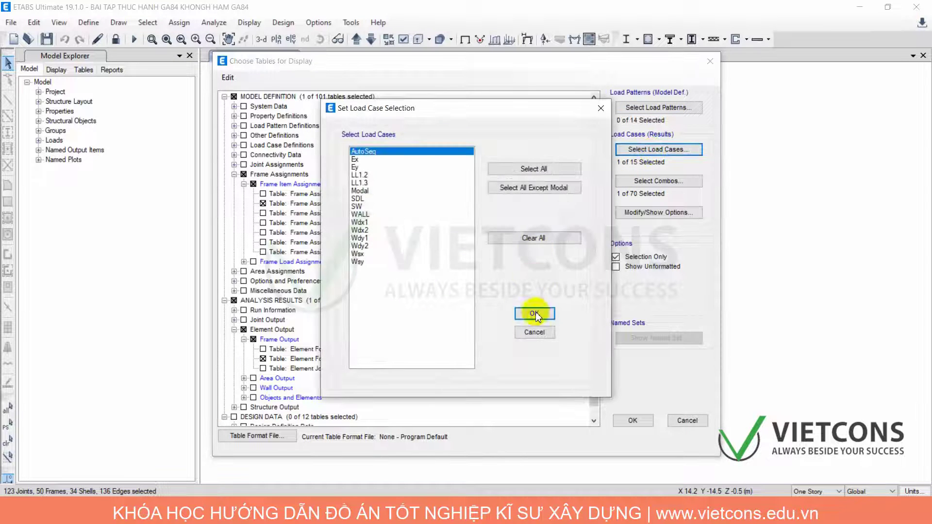
click(535, 240)
click(534, 313)
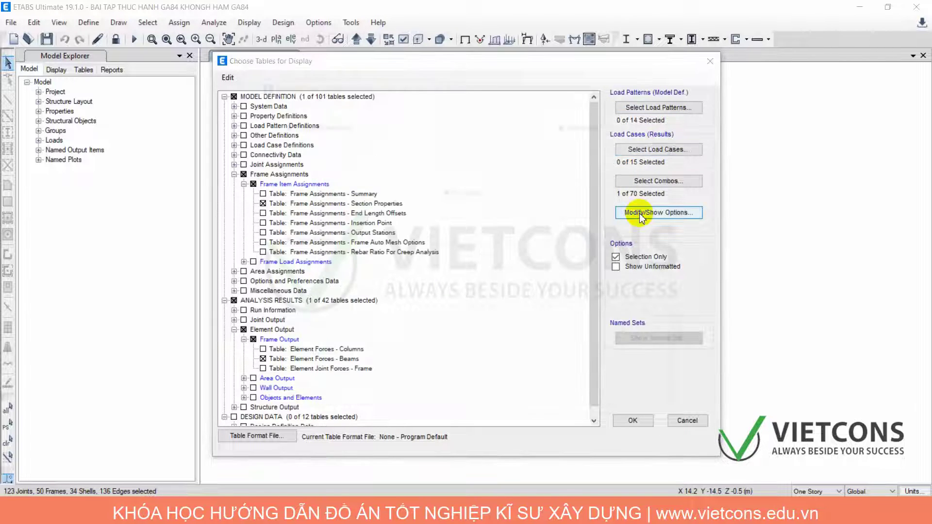
click(639, 213)
click(507, 394)
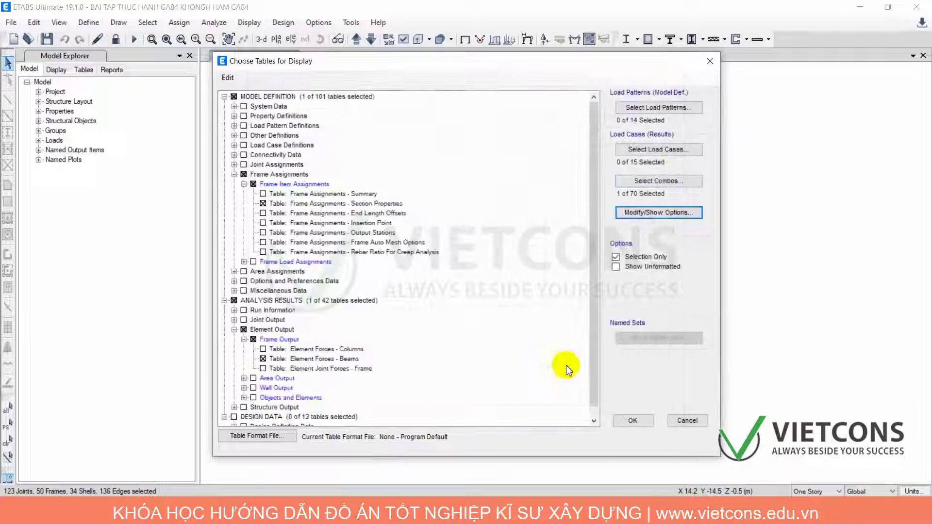
Select only the ENV ULS load combination and limit the tables to the selected members.
click(658, 181)
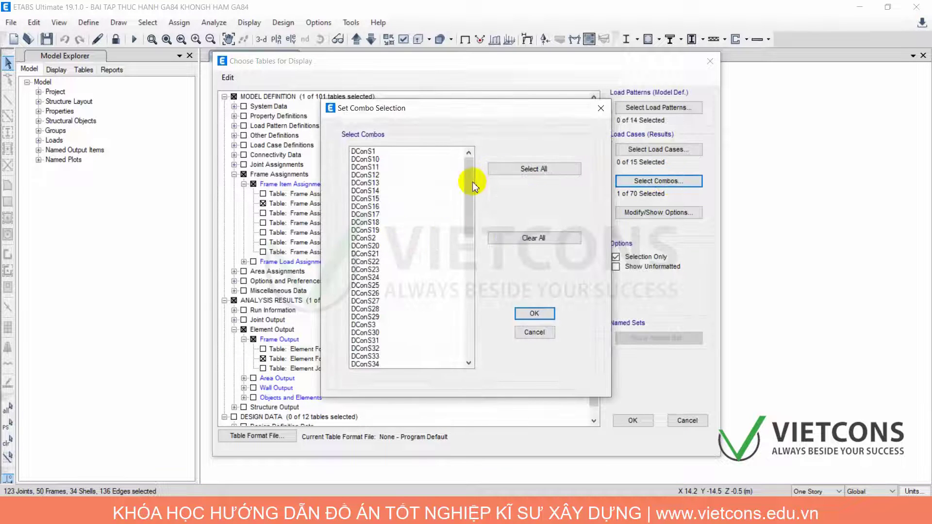
drag(469, 184, 468, 265)
click(371, 316)
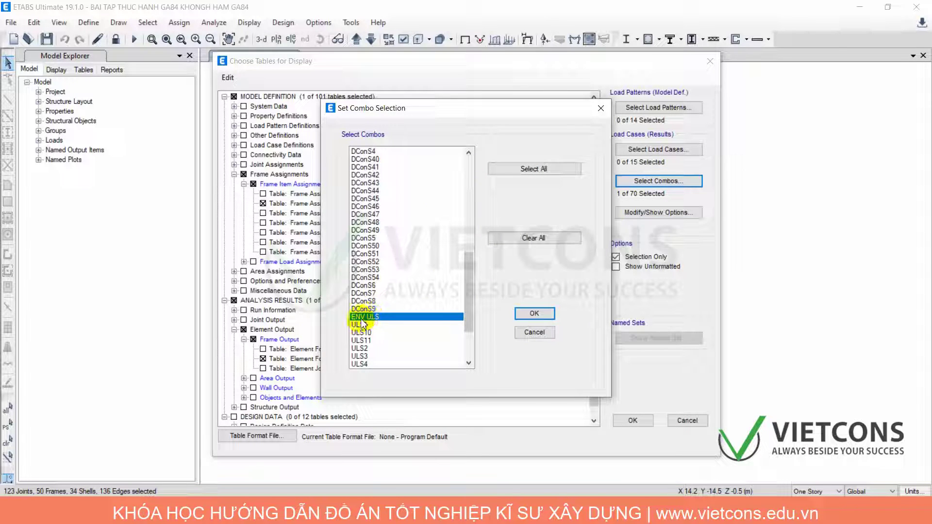
click(532, 313)
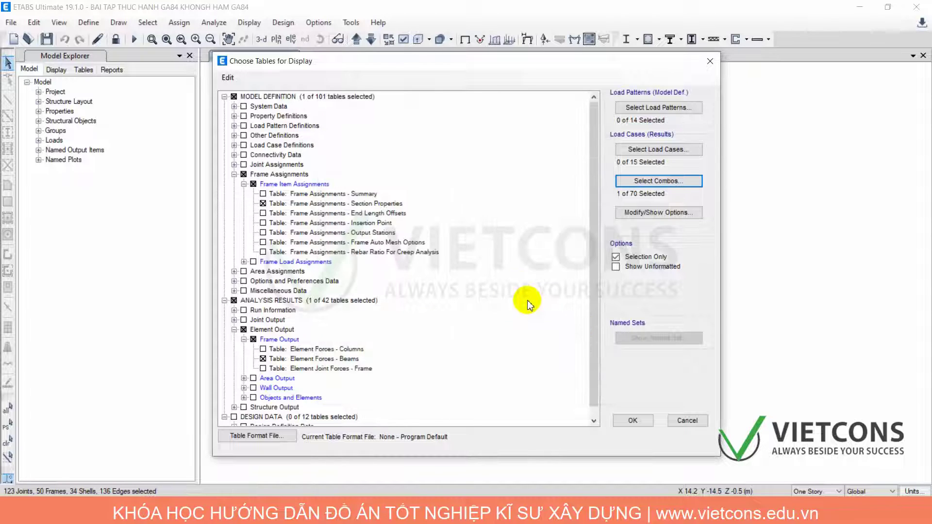
click(651, 258)
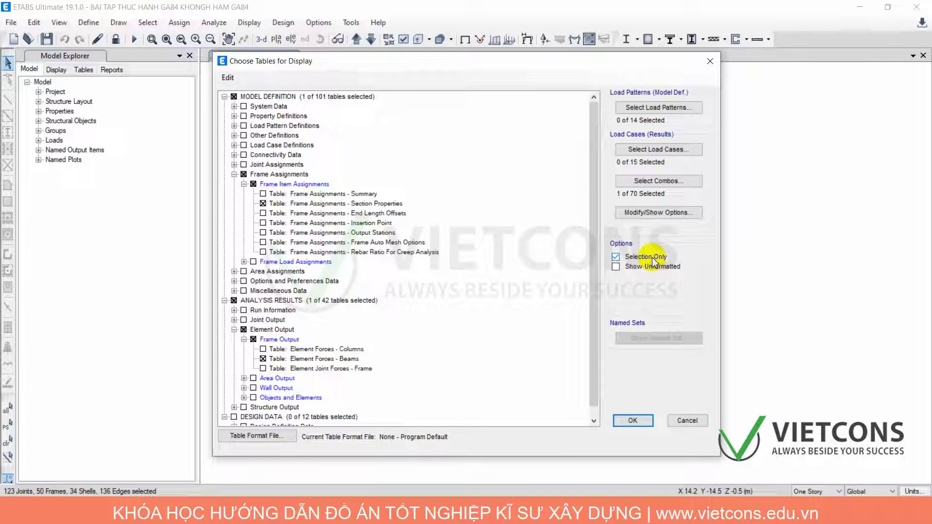
Display the chosen tables and export the Element Forces - Beams table to Excel.
click(642, 421)
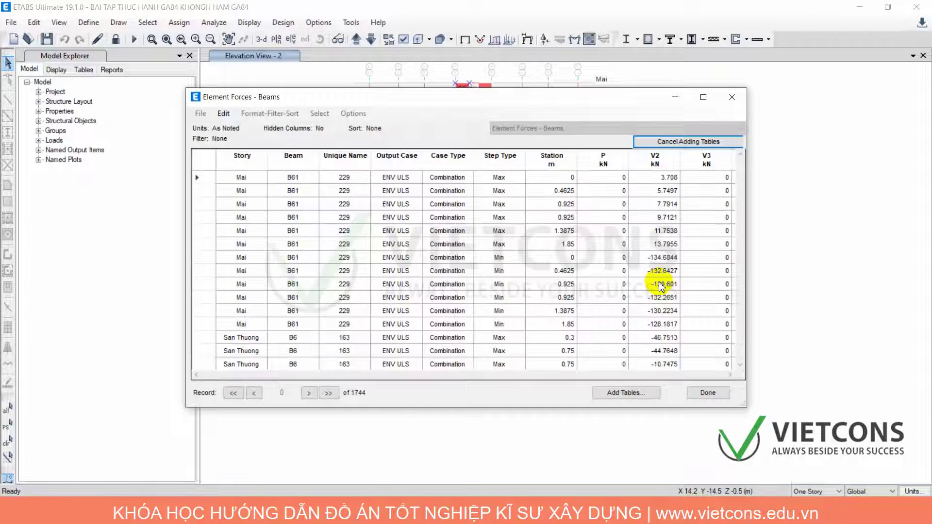
click(201, 114)
mouse_move(237, 171)
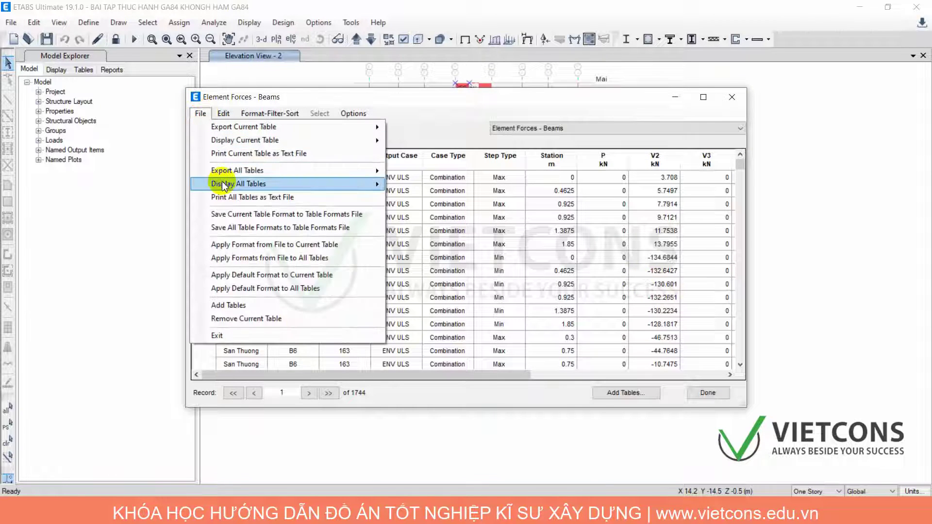
click(416, 174)
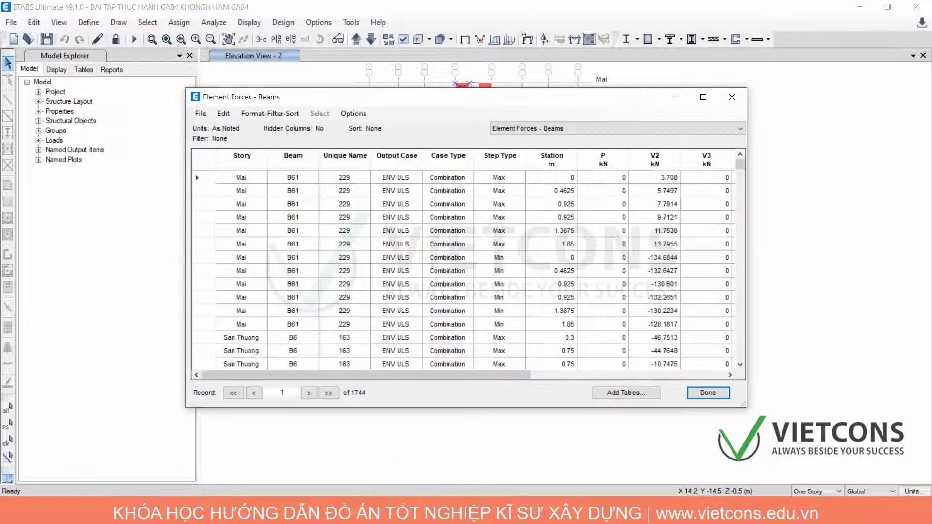
click(436, 451)
In the 2.4a Thep dam workbook, select the Beam Forces header rows A2:J3 on Etabs data.
click(443, 182)
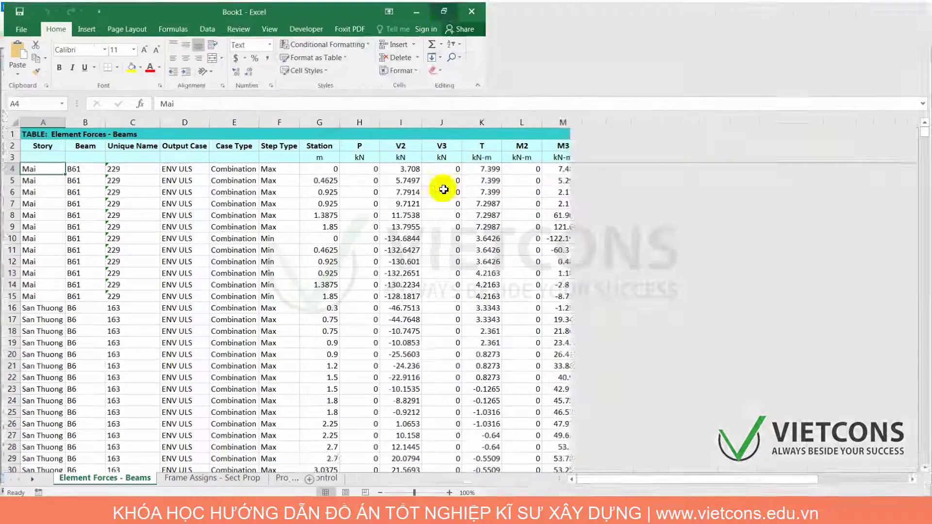
click(361, 296)
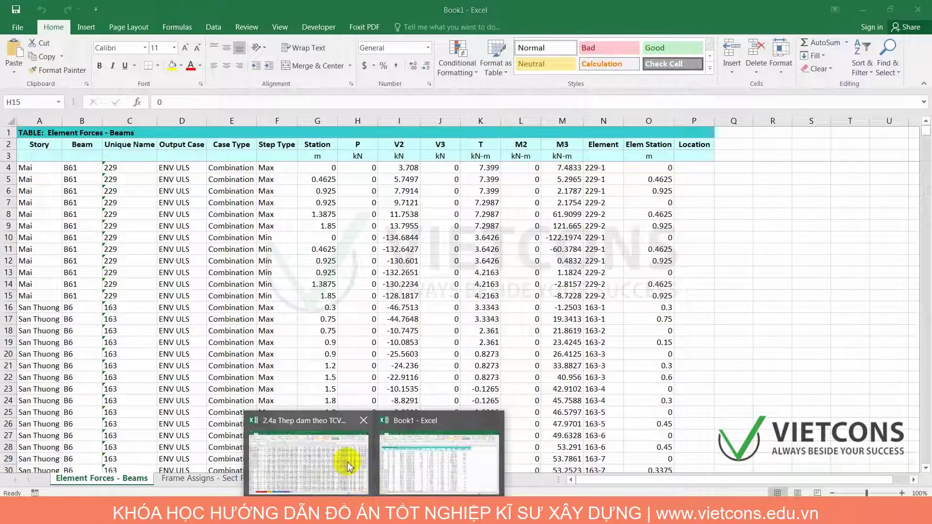
click(348, 466)
click(292, 479)
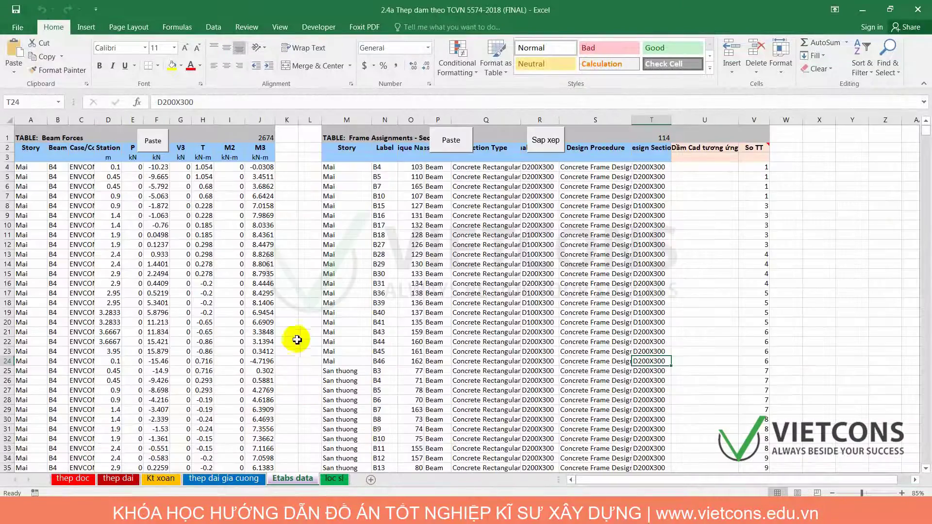
drag(31, 148, 263, 157)
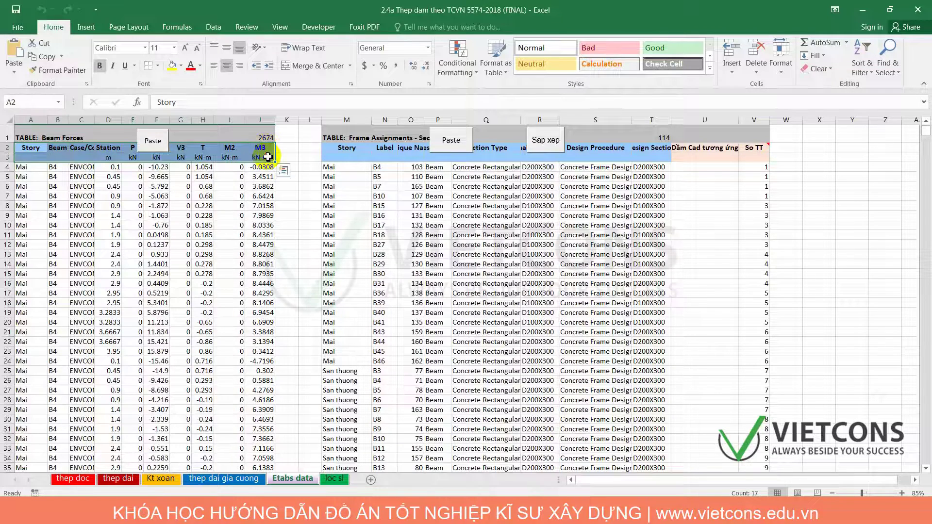
Paste the Etabs template headers into Book1 starting at cell Q1.
click(447, 451)
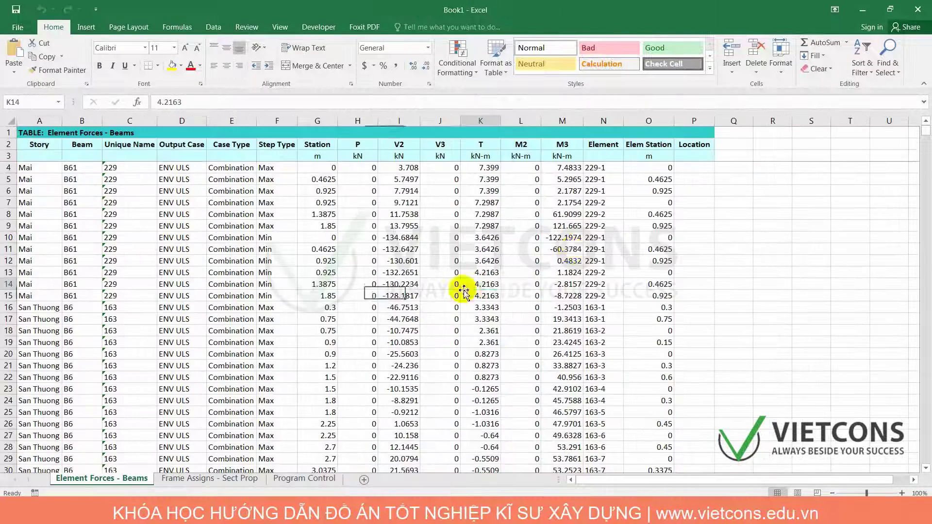
click(743, 134)
key(ctrl+v)
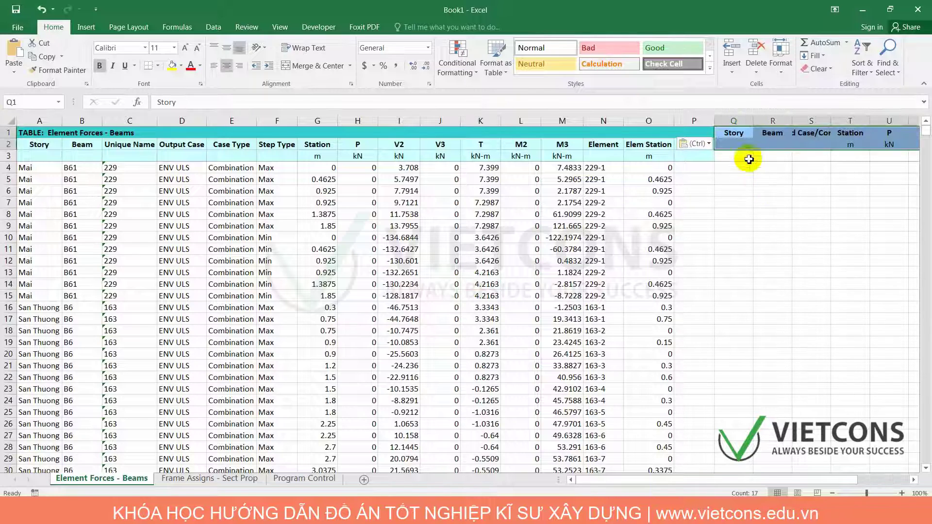
click(806, 132)
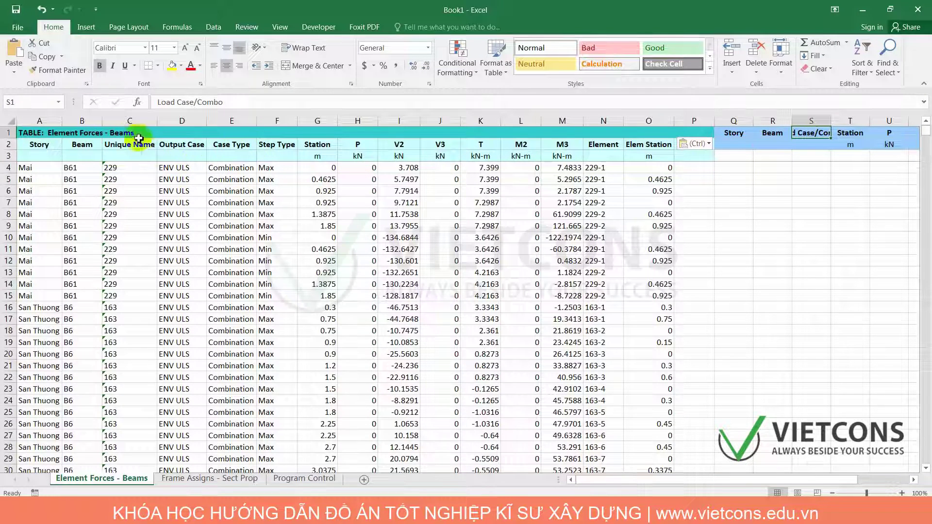
Delete the Unique Name, Case Type, Step Type, Element, Elem Station and Location columns.
right_click(129, 122)
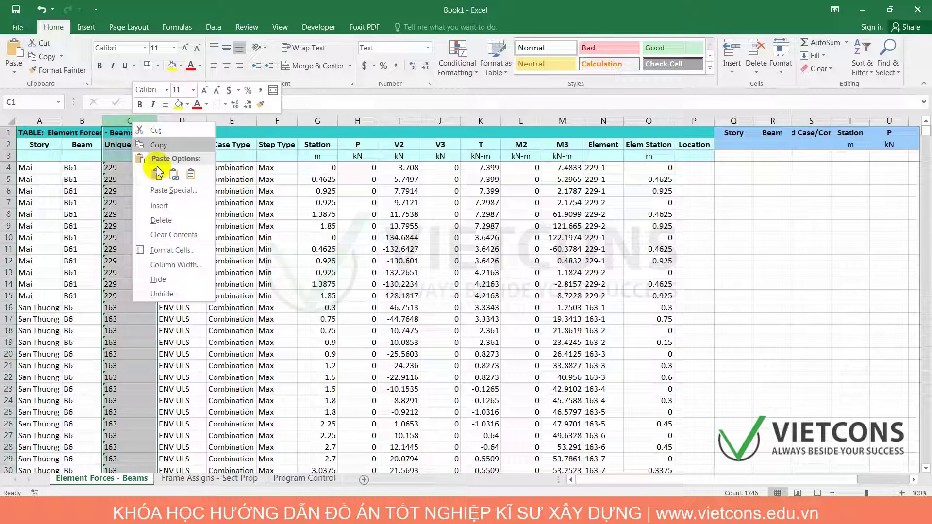
click(161, 217)
click(178, 121)
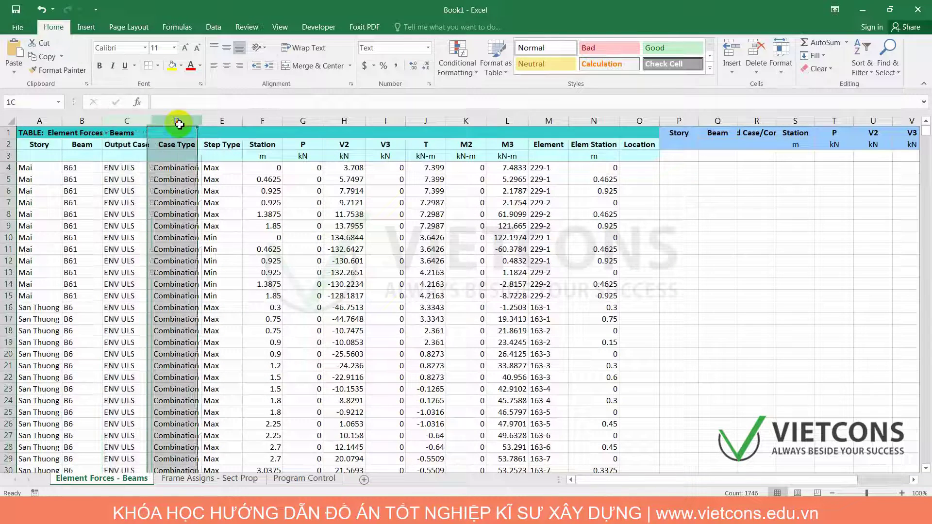
drag(212, 126, 223, 123)
right_click(221, 126)
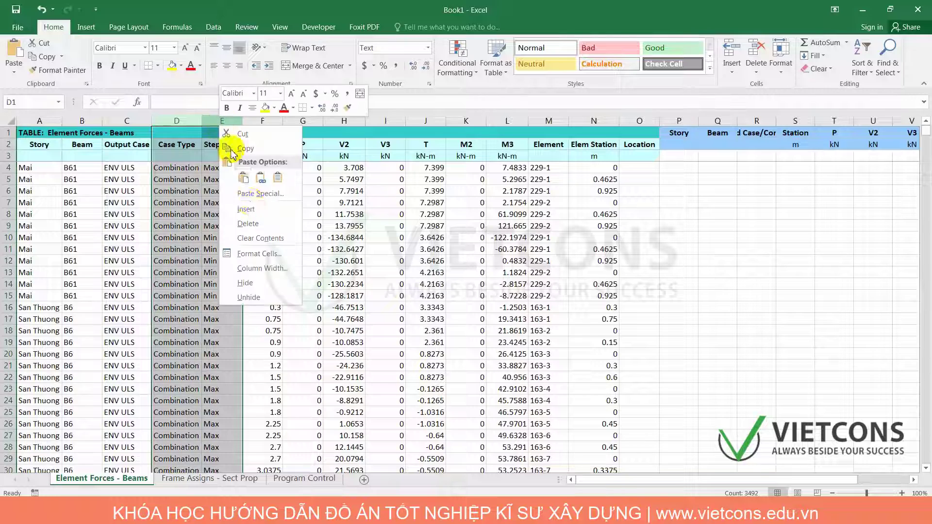
click(252, 224)
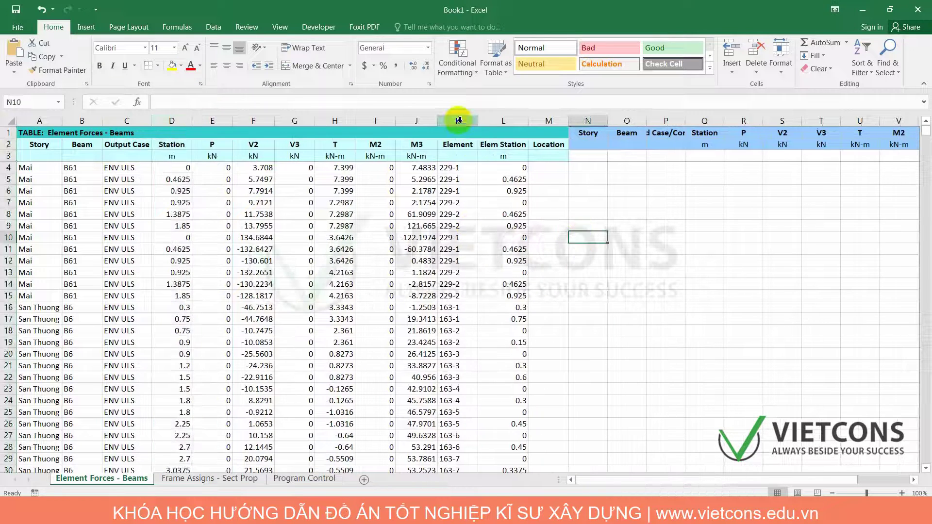
drag(463, 121, 538, 118)
right_click(538, 118)
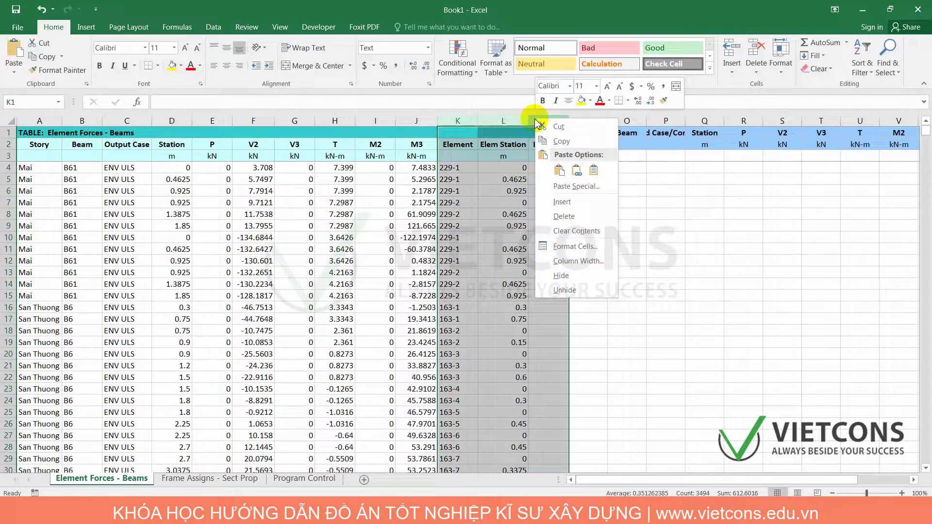
click(565, 217)
click(587, 216)
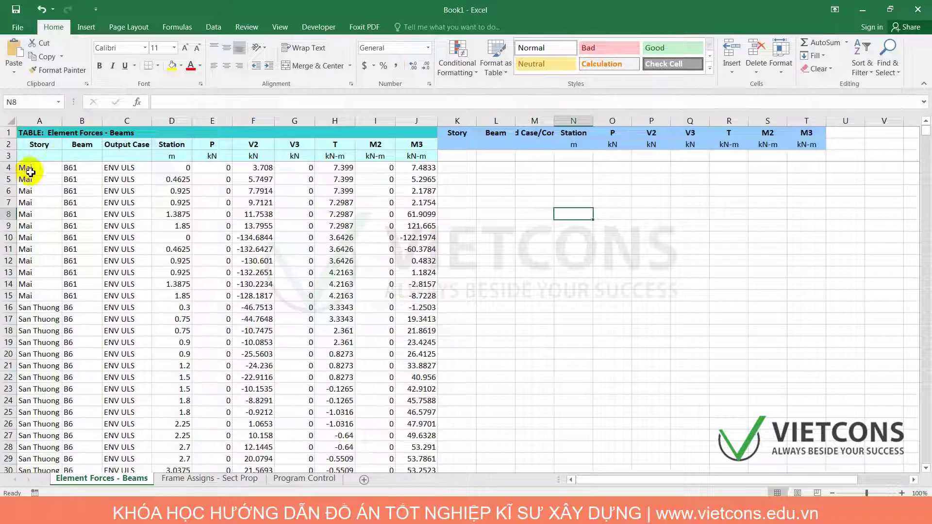
Copy all beam force data rows A4:J1747.
drag(27, 167, 404, 201)
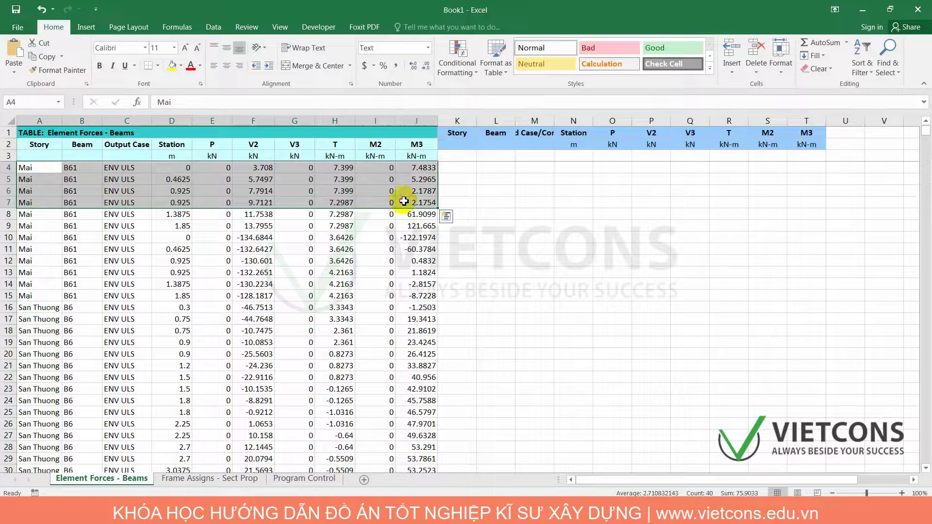
key(ctrl+shift+Down)
key(ctrl+c)
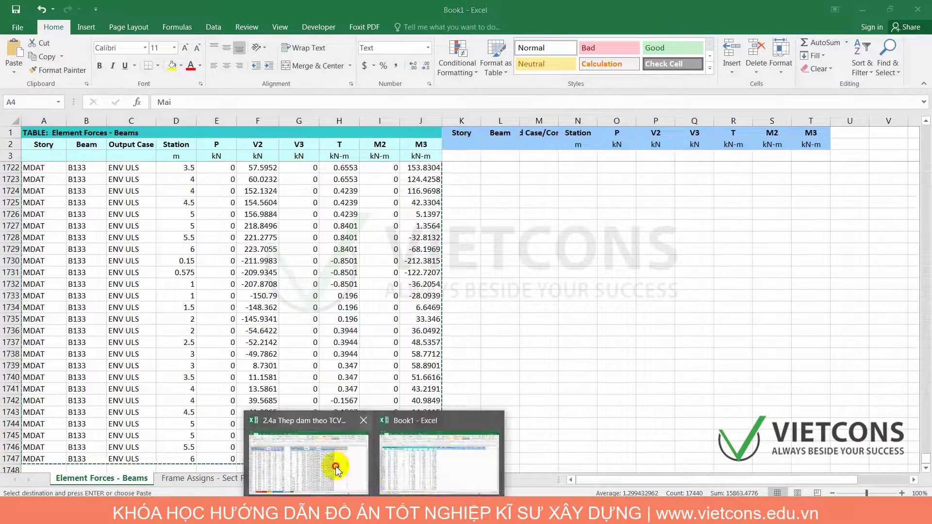
Paste the 1744 beam force rows into the Beam Forces table at A4 on Etabs data.
click(316, 452)
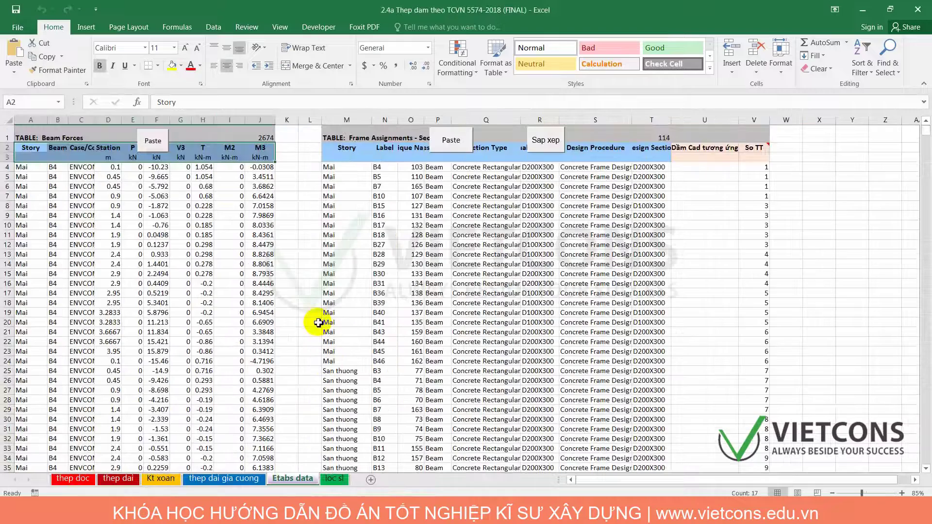
click(153, 142)
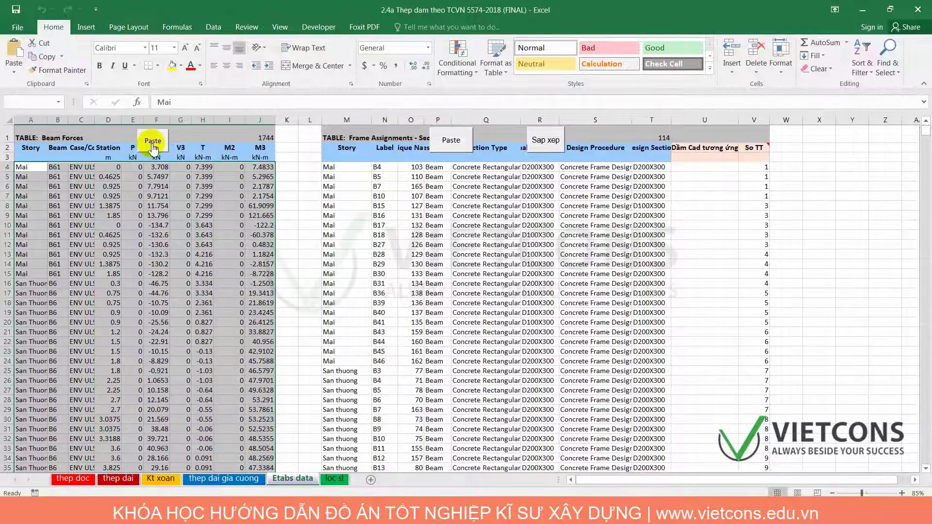
click(354, 211)
click(485, 182)
click(651, 196)
click(619, 179)
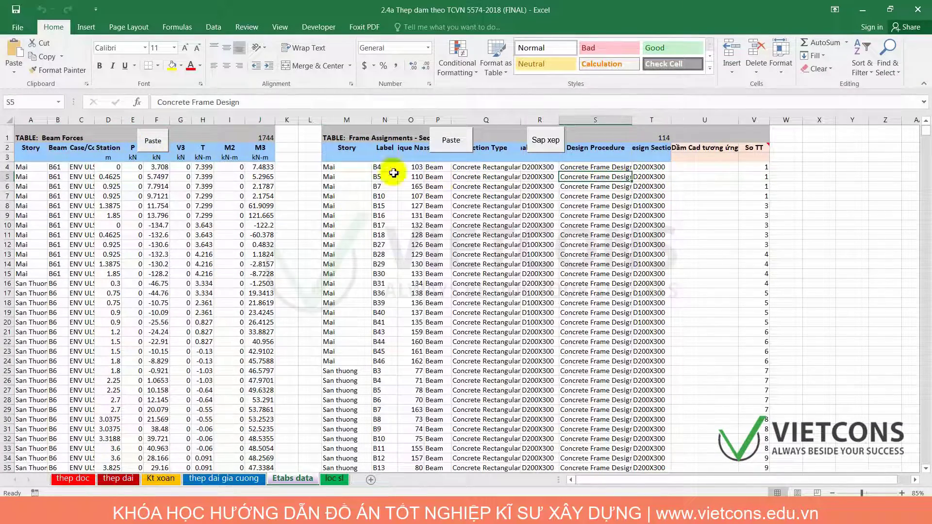
Copy the Frame Assignments header row M2:T2 and return to Book1.
drag(354, 147, 642, 150)
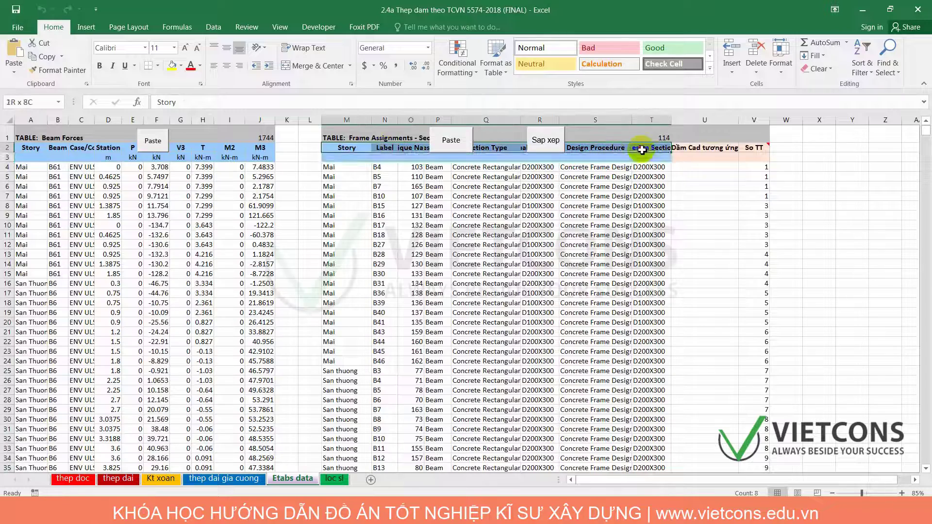
key(ctrl+c)
click(485, 199)
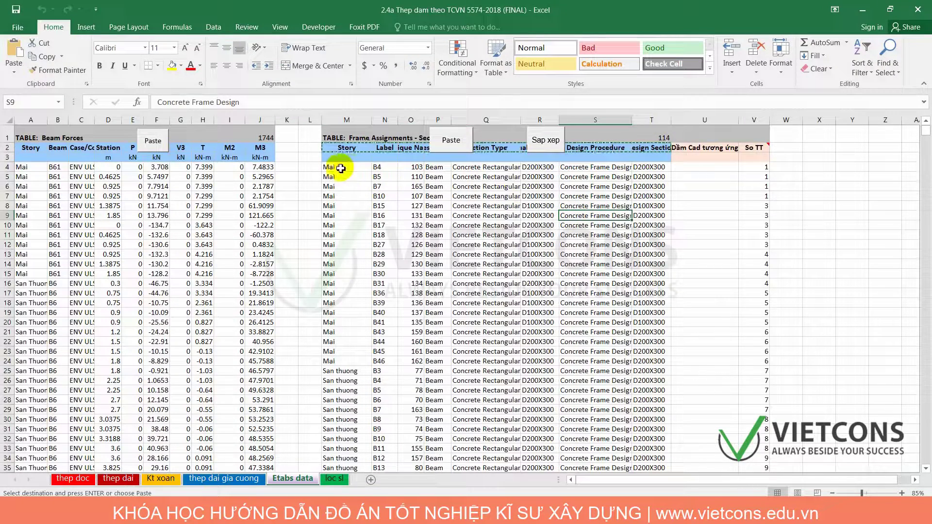
drag(340, 167, 408, 173)
click(640, 176)
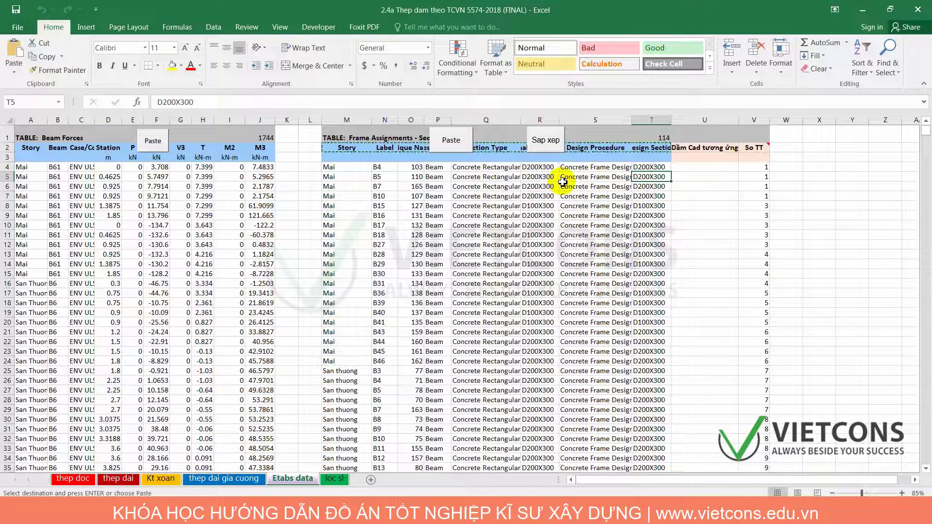
drag(434, 167, 606, 332)
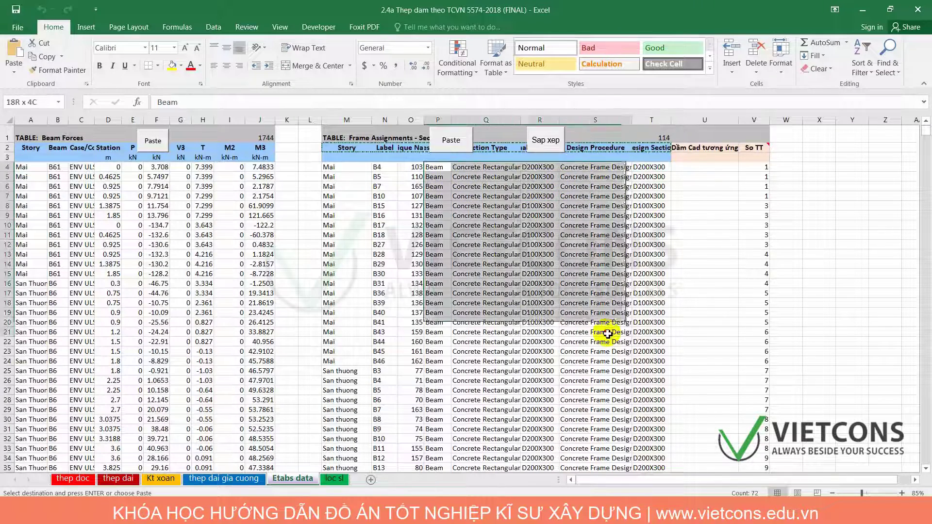
click(384, 168)
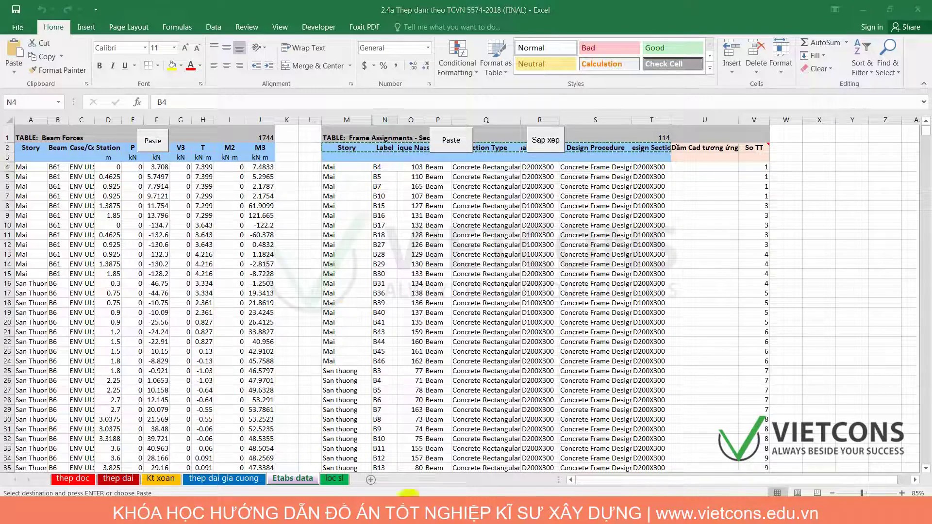
click(447, 470)
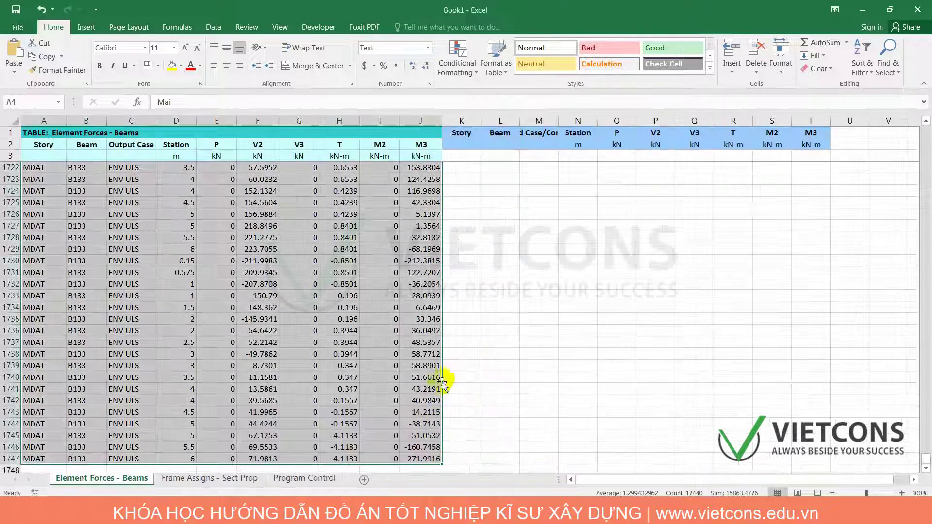
Paste the Frame Assignments headers into G1 of the Frame Assigns - Sect Prop sheet.
click(233, 478)
click(384, 133)
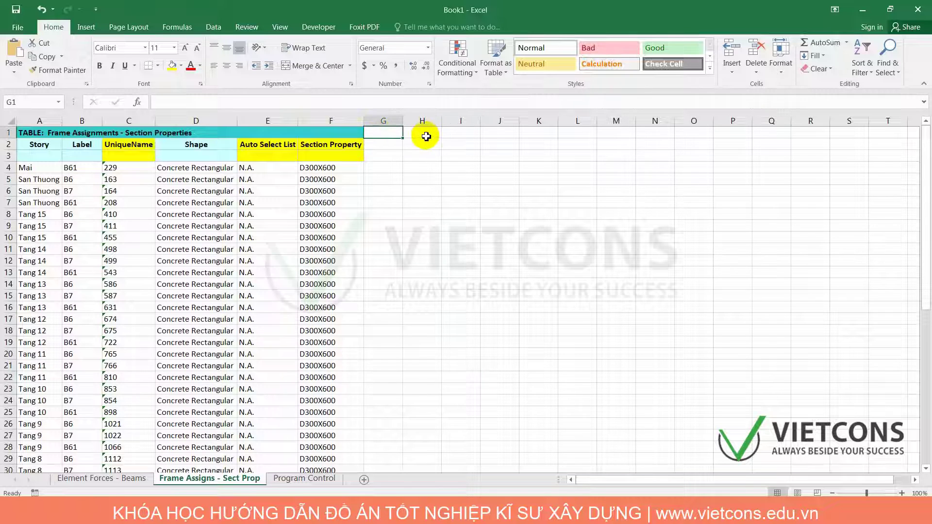
key(ctrl+v)
click(453, 168)
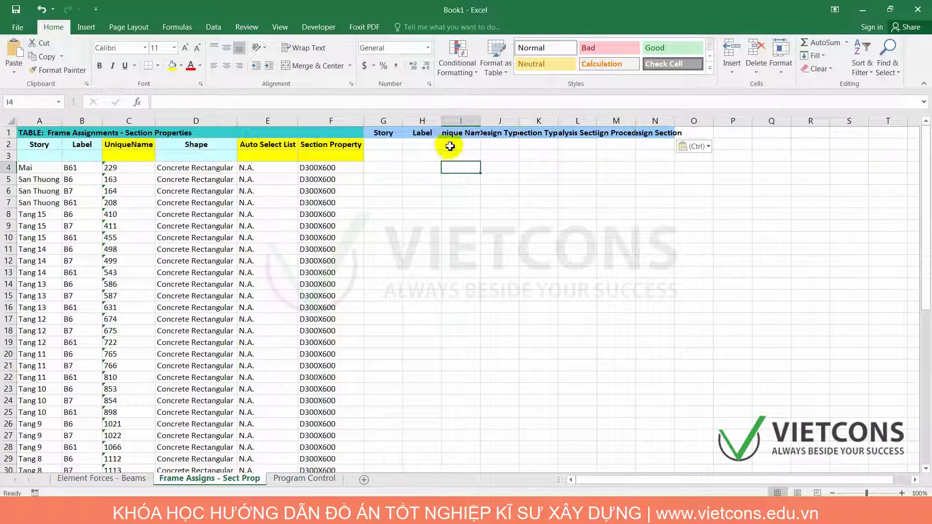
drag(384, 134, 666, 134)
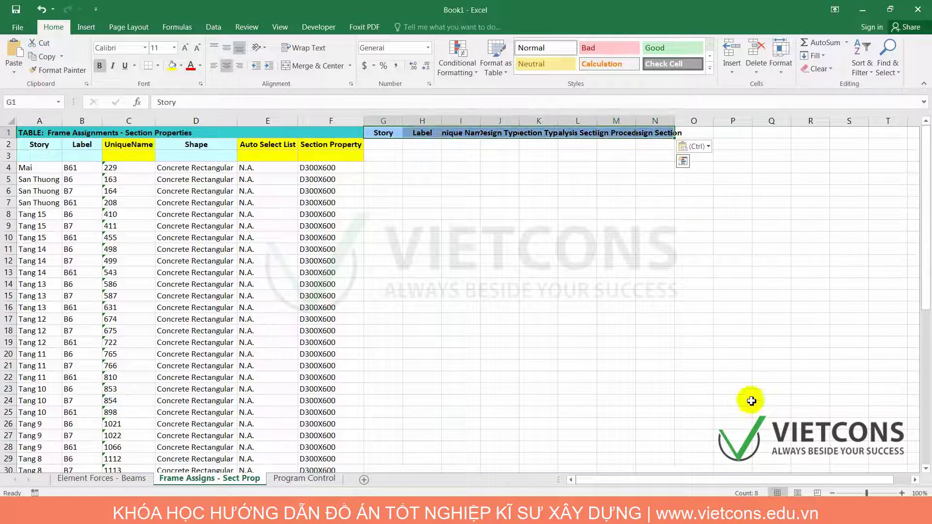
drag(29, 144, 330, 144)
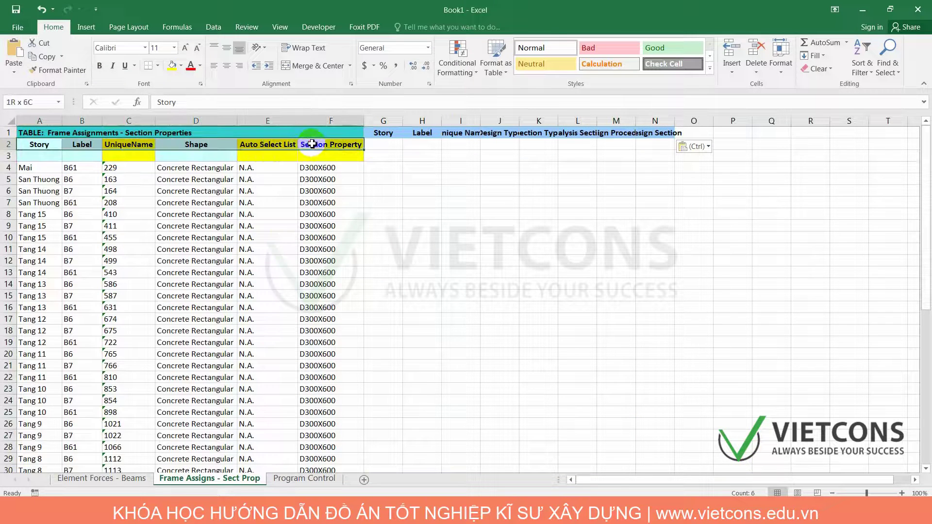
click(499, 342)
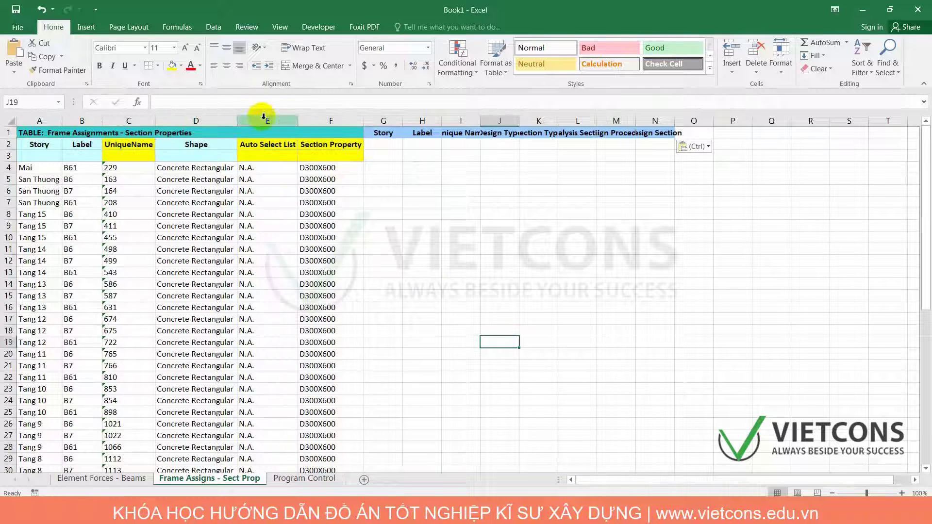
Insert two blank columns E:F and copy the Auto Select List and Section Property columns into them.
drag(264, 116, 334, 120)
right_click(335, 121)
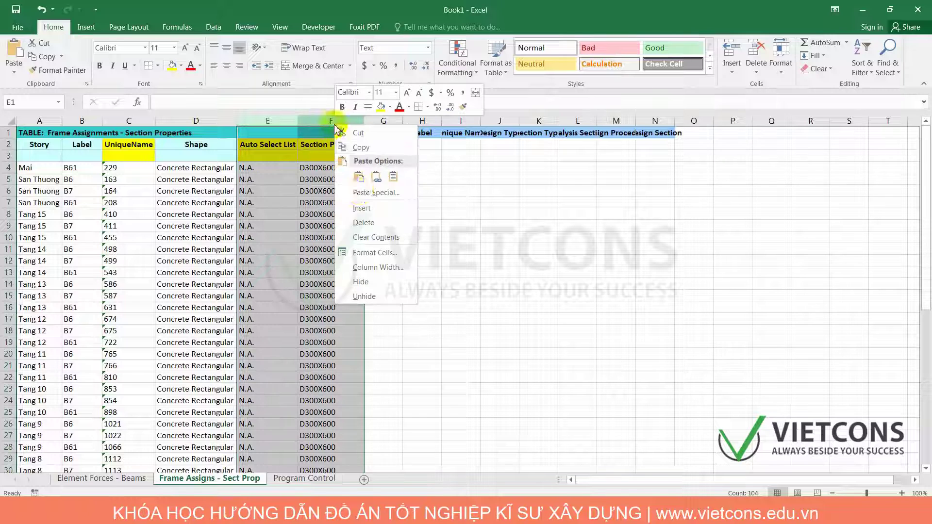
click(365, 208)
click(448, 216)
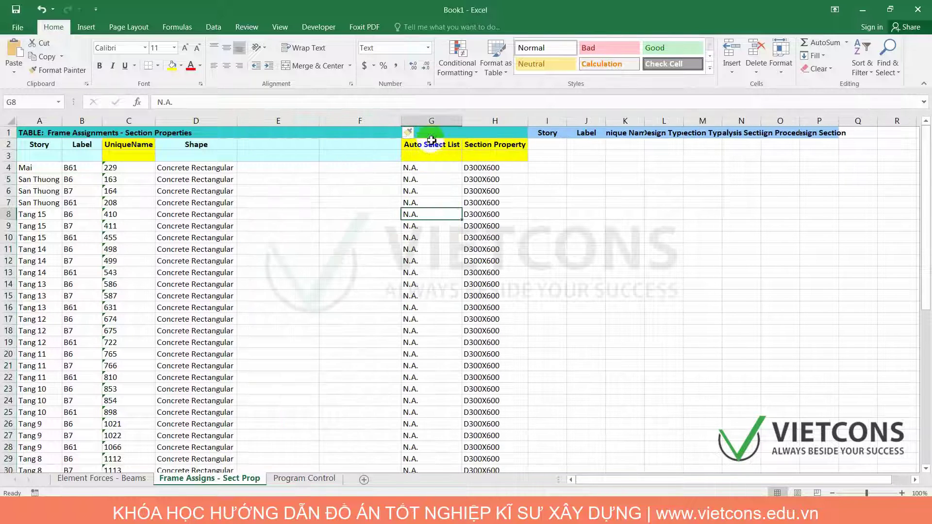
drag(434, 121, 498, 121)
key(ctrl+c)
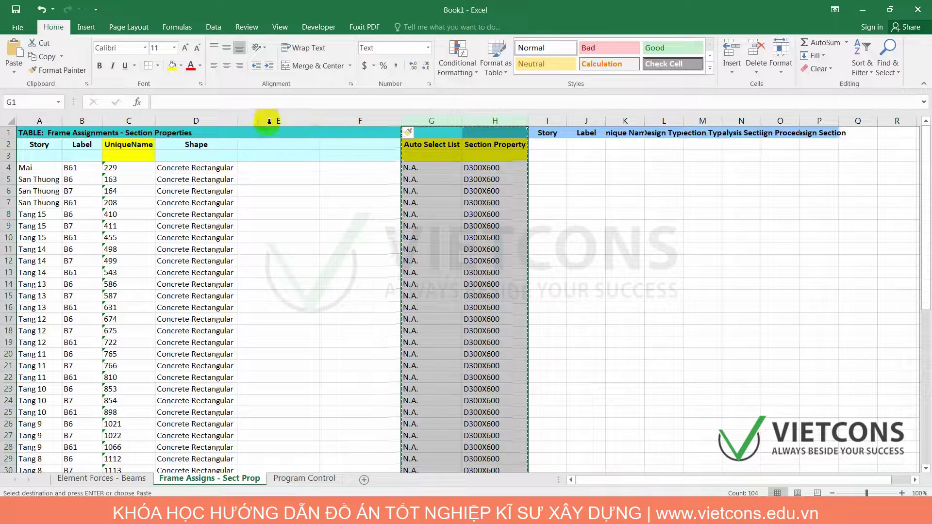
drag(271, 120, 333, 121)
key(Return)
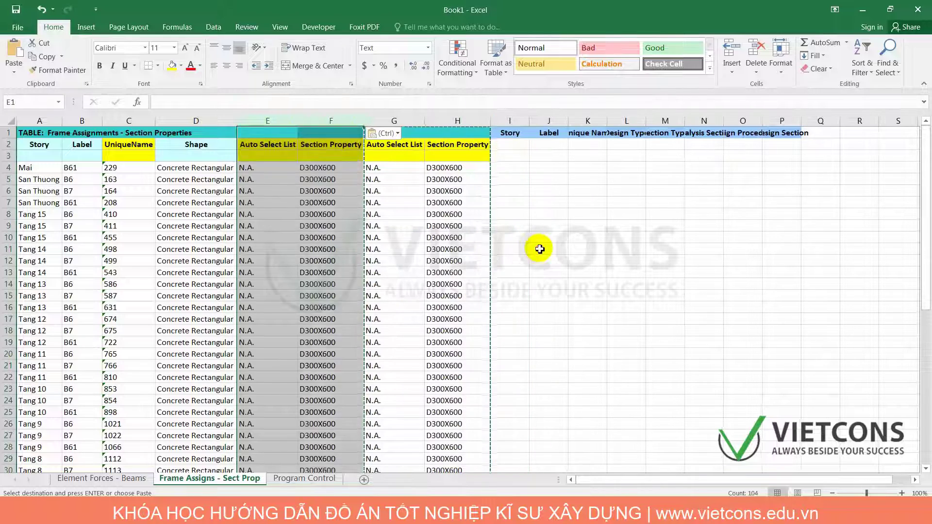
click(540, 248)
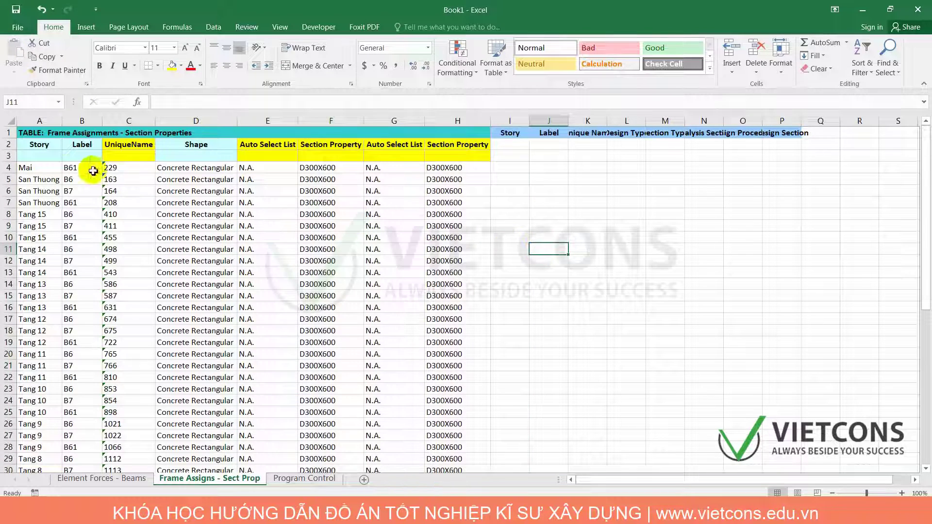
Copy the beam table A4:H53 and switch to the 2.4a Thep dam workbook.
drag(36, 170, 443, 191)
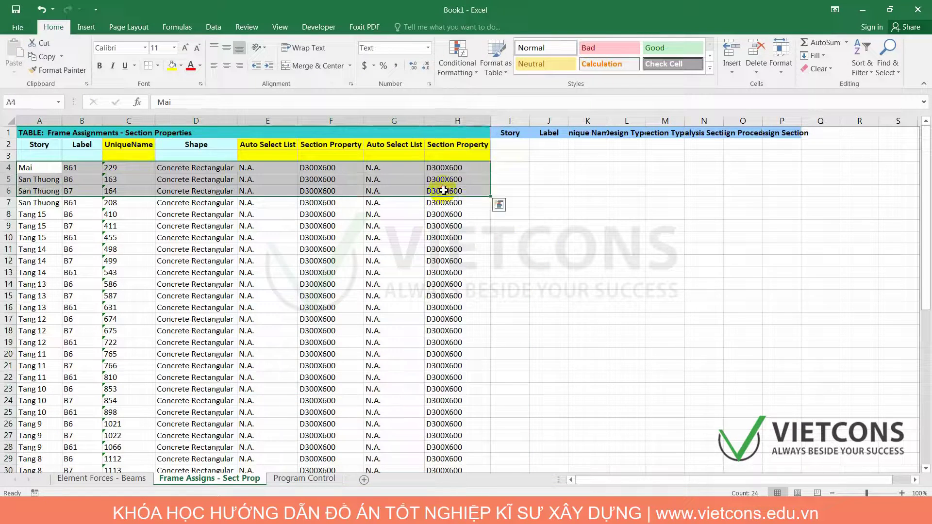
key(ctrl+shift+Down)
key(ctrl+c)
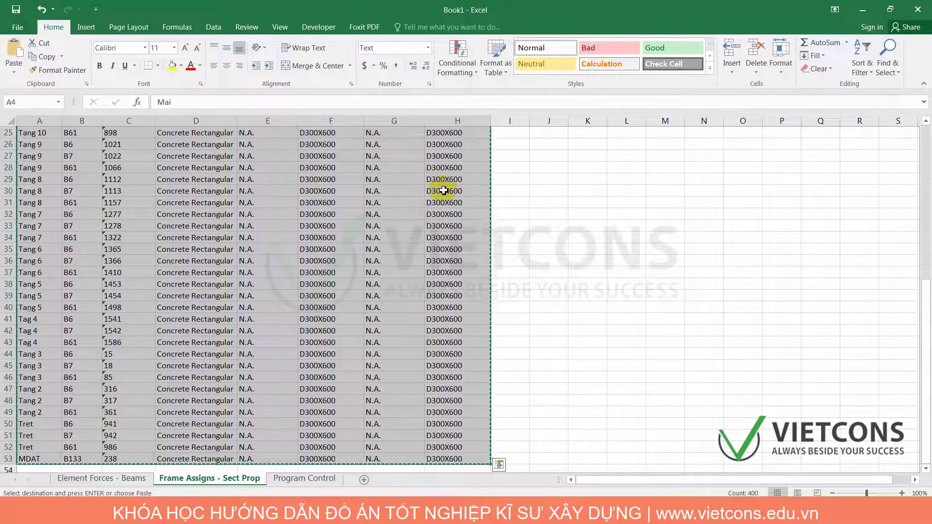
click(340, 515)
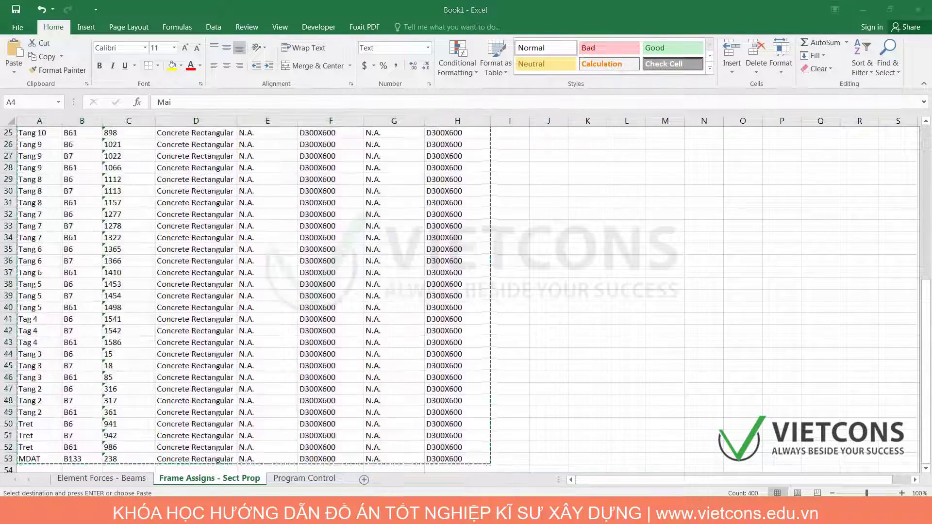
click(337, 488)
Paste the copied beams with the Paste macro and clear the old So TT numbers in column V.
click(462, 302)
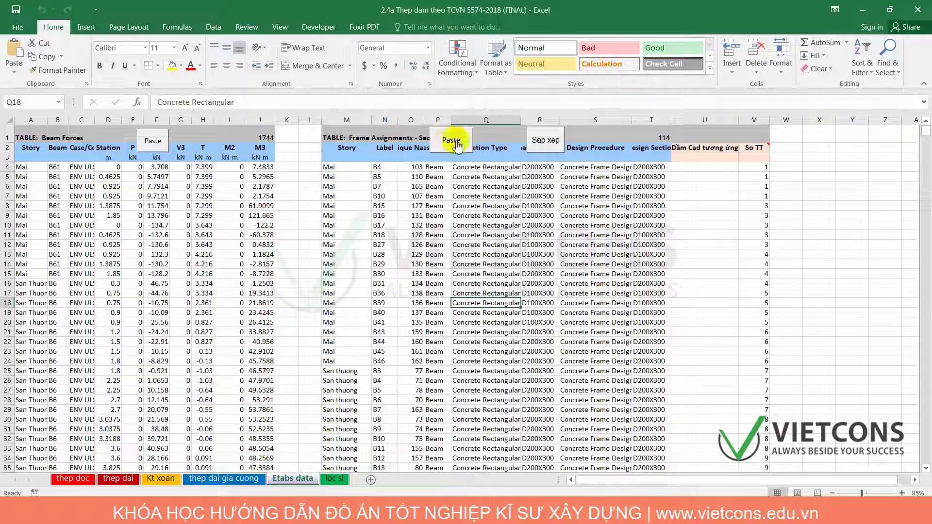
click(451, 140)
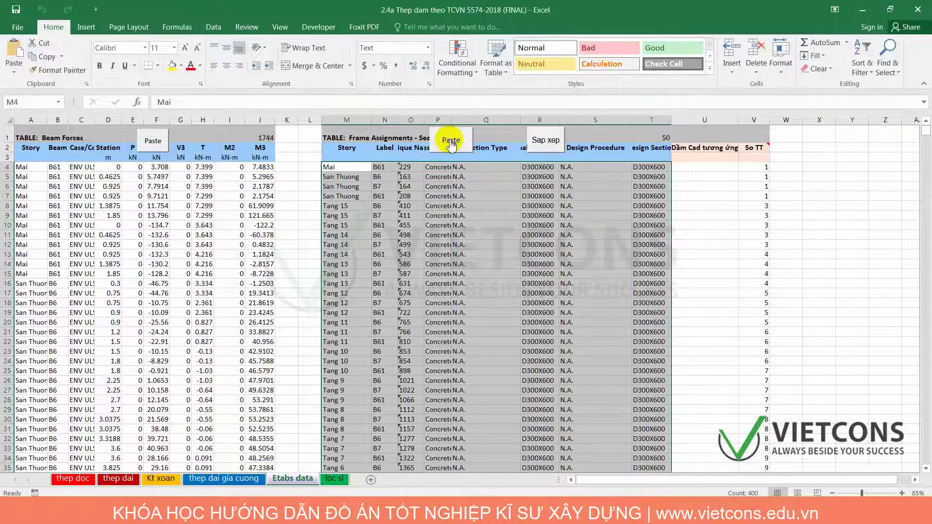
click(703, 215)
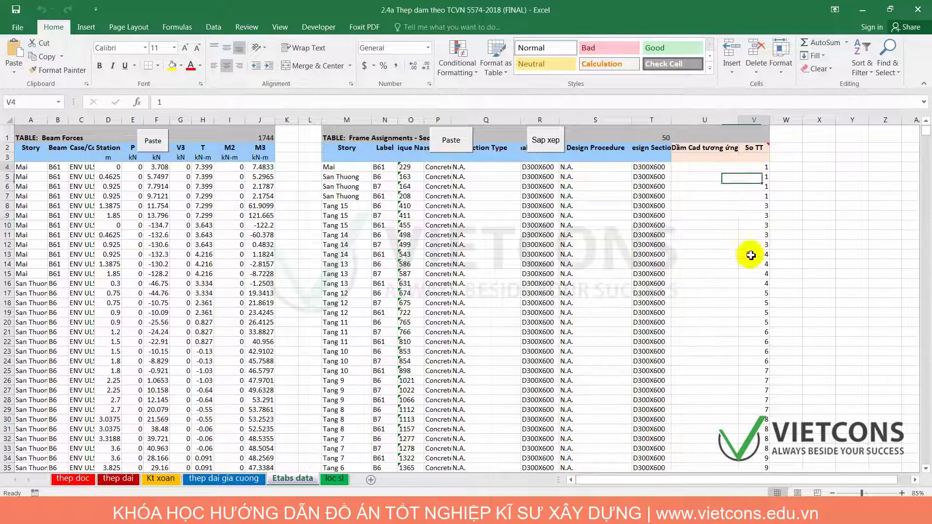
mouse_move(754, 167)
mouse_down()
mouse_move(762, 464)
mouse_move(746, 470)
mouse_up()
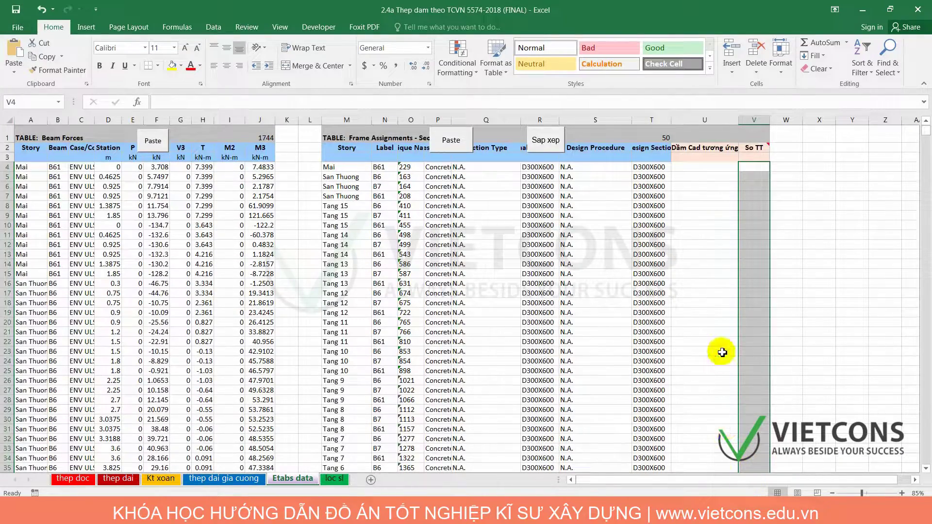
click(721, 351)
click(349, 225)
drag(350, 175, 349, 167)
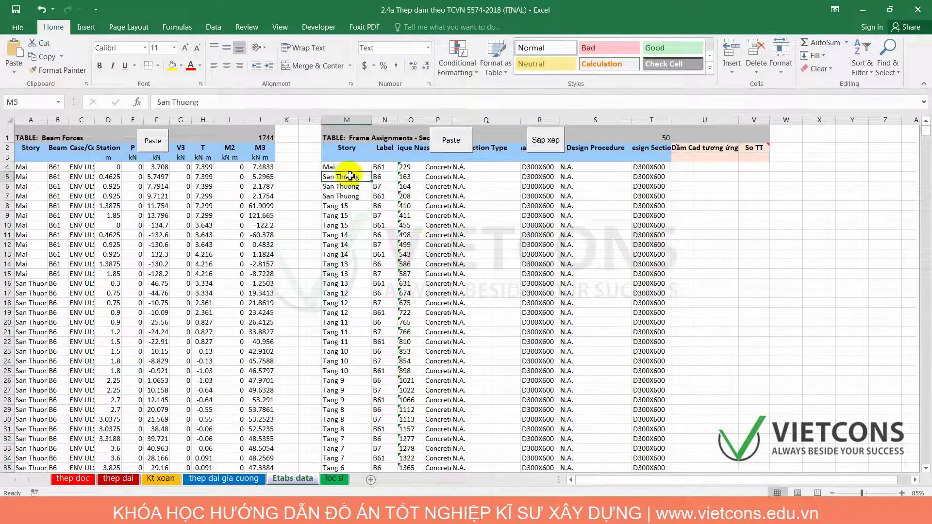
click(354, 171)
click(355, 177)
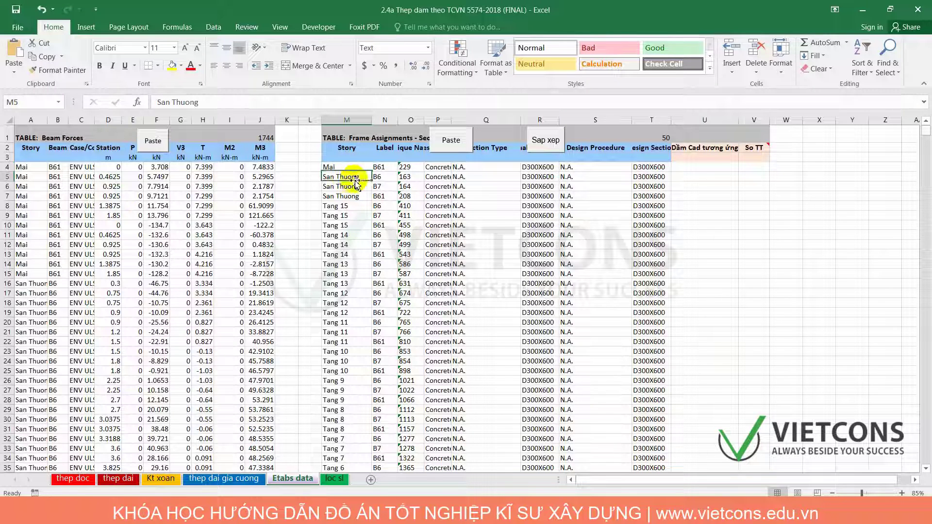
click(346, 186)
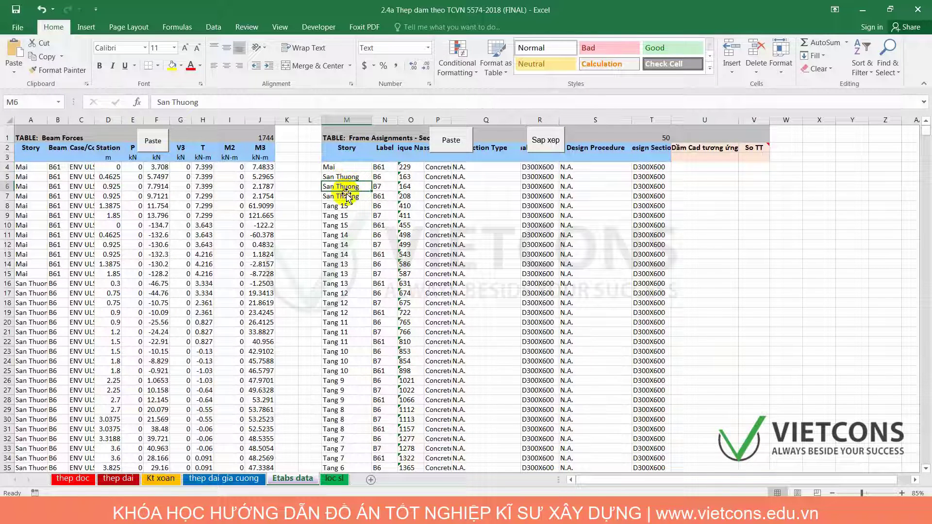
Enter the starting So TT numbers 1, 1, 2, 3 in V4:V7.
click(740, 176)
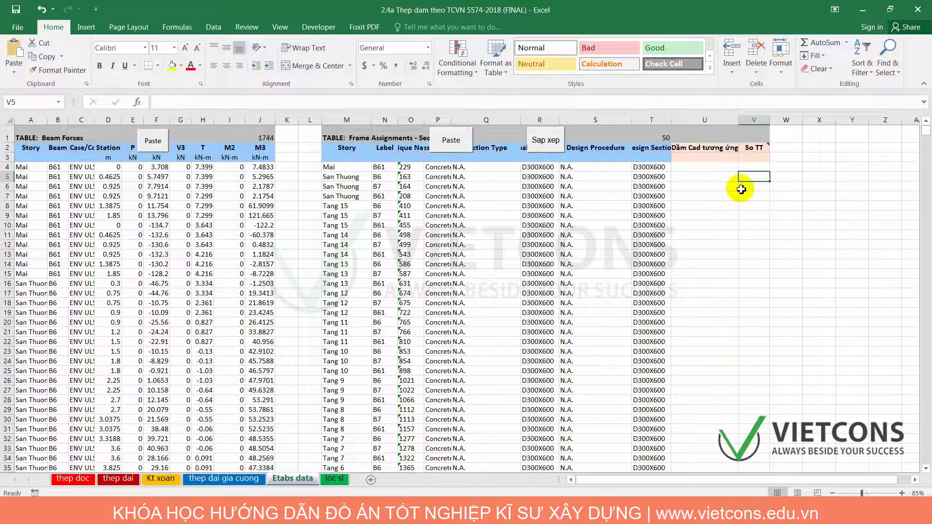
text(1)
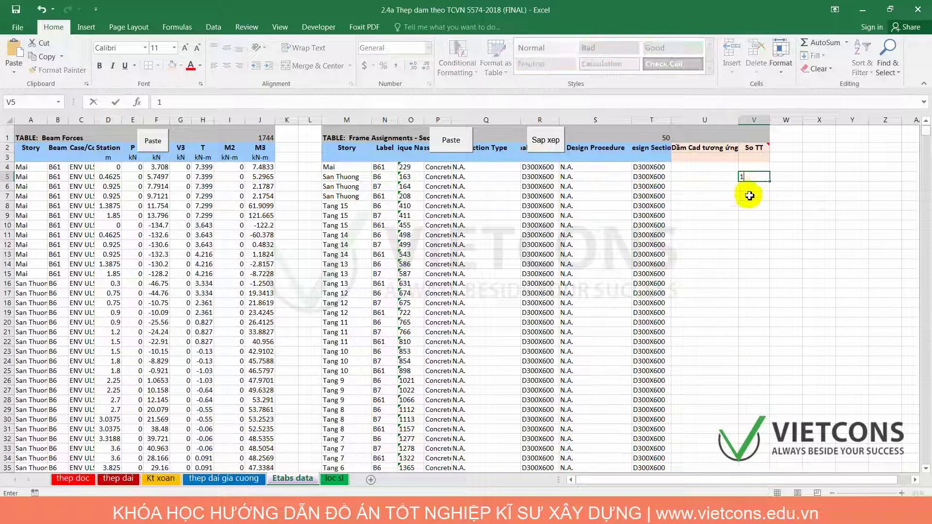
text(2)
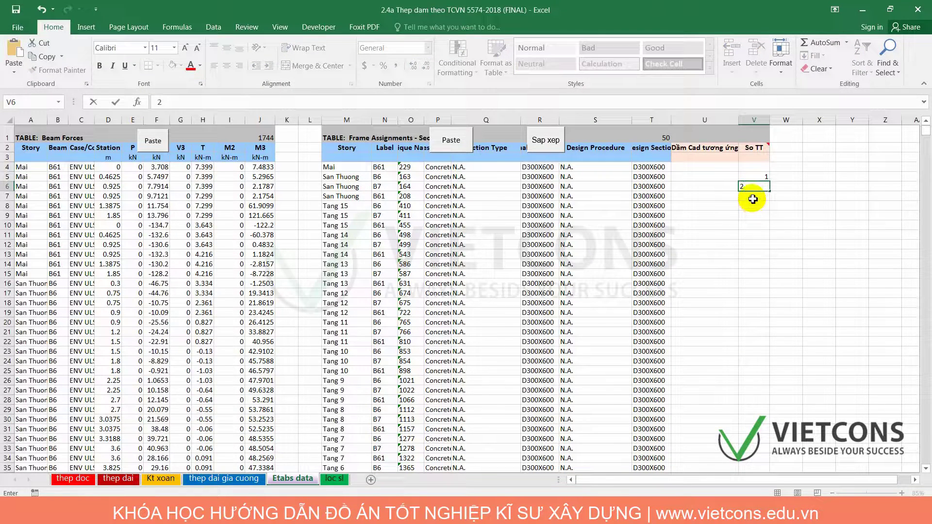
key(Return)
text(3)
key(Return)
key(Return)
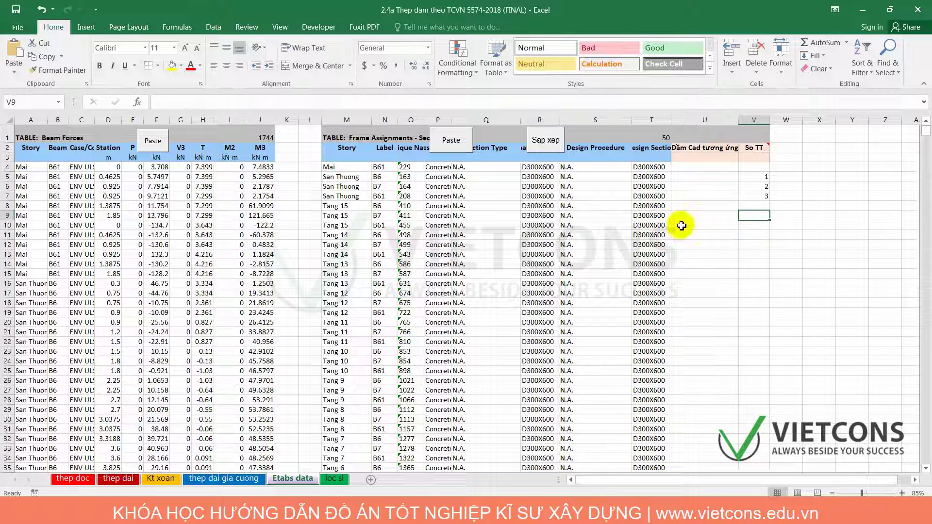
click(383, 168)
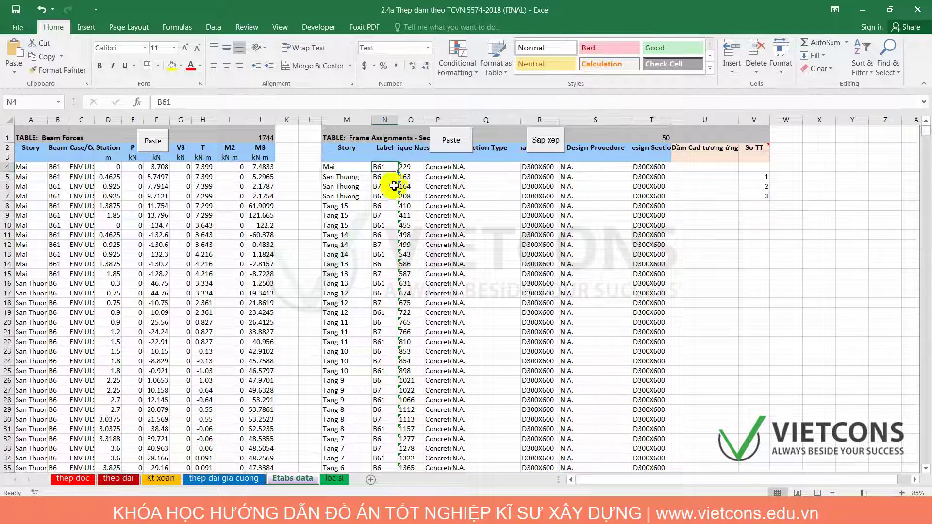
click(762, 167)
text(1)
click(815, 206)
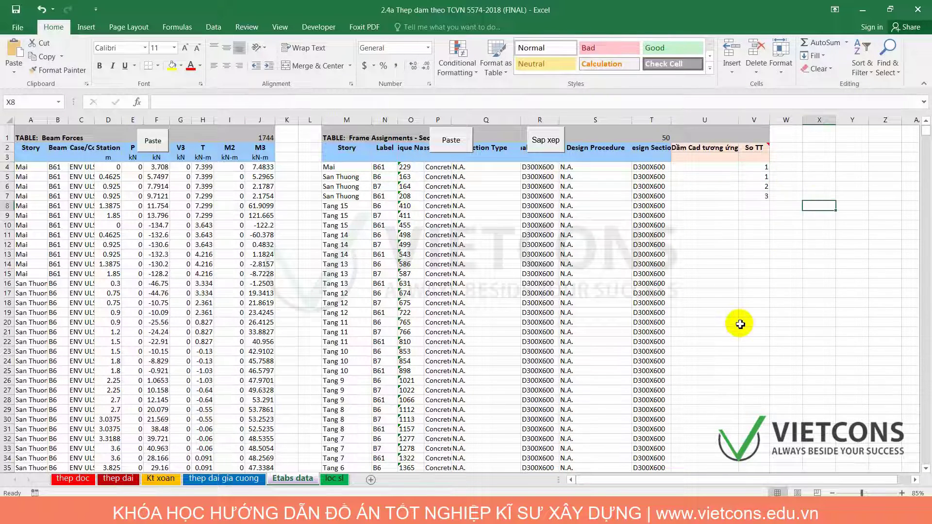
Run the Sap xep macro to number So TT for every beam.
scroll(740, 324, down, 4)
scroll(740, 324, up, 4)
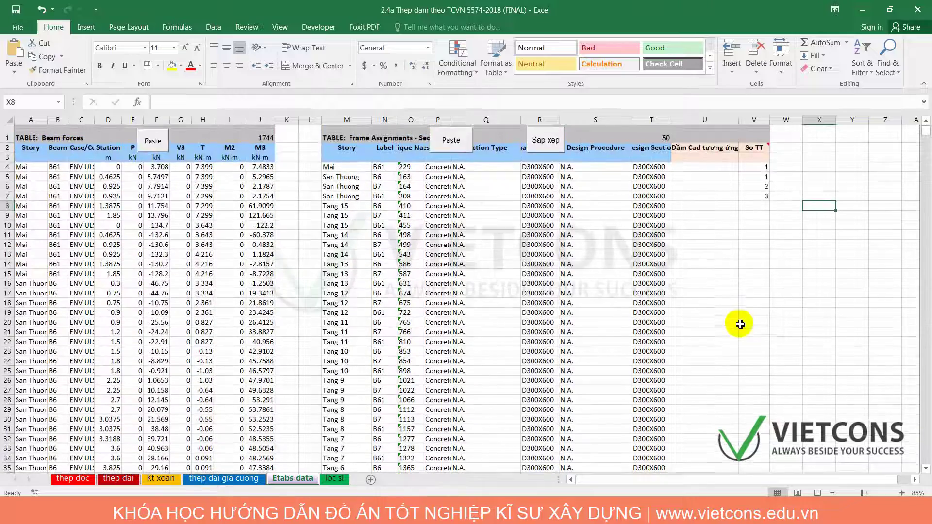
click(546, 142)
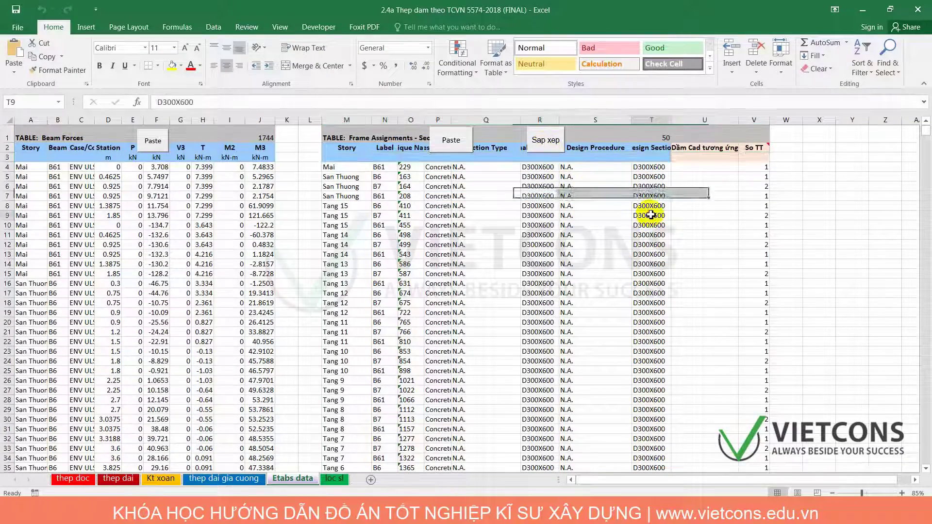
click(736, 206)
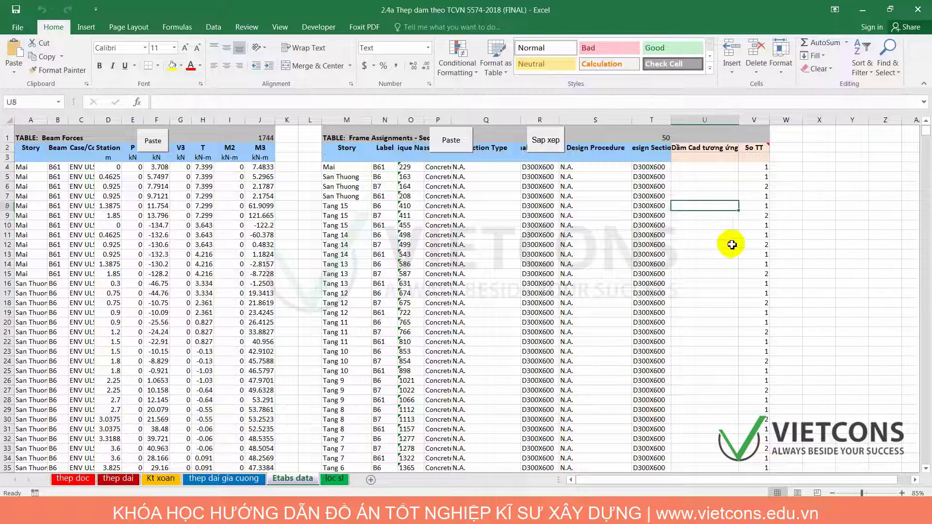
click(723, 245)
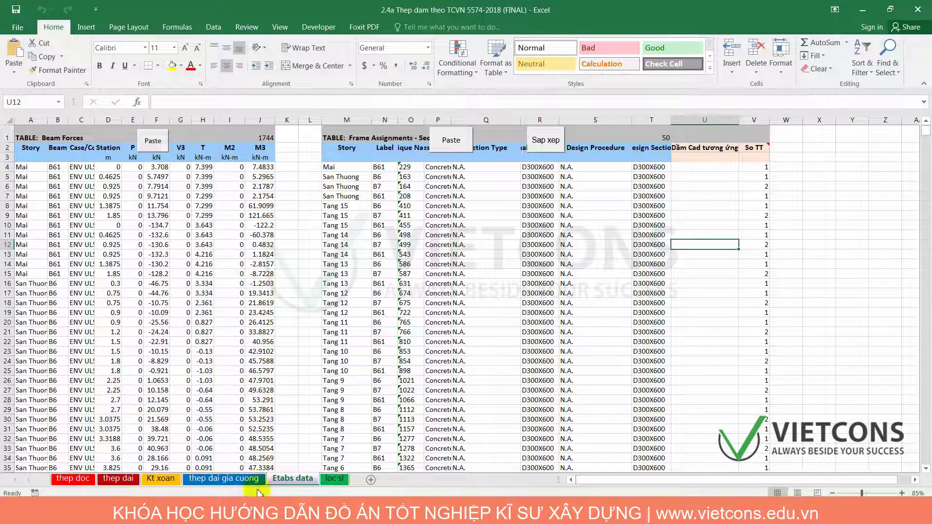
On the loc sl sheet, filter the beam forces into the Bảng lọc nội lực table.
click(334, 478)
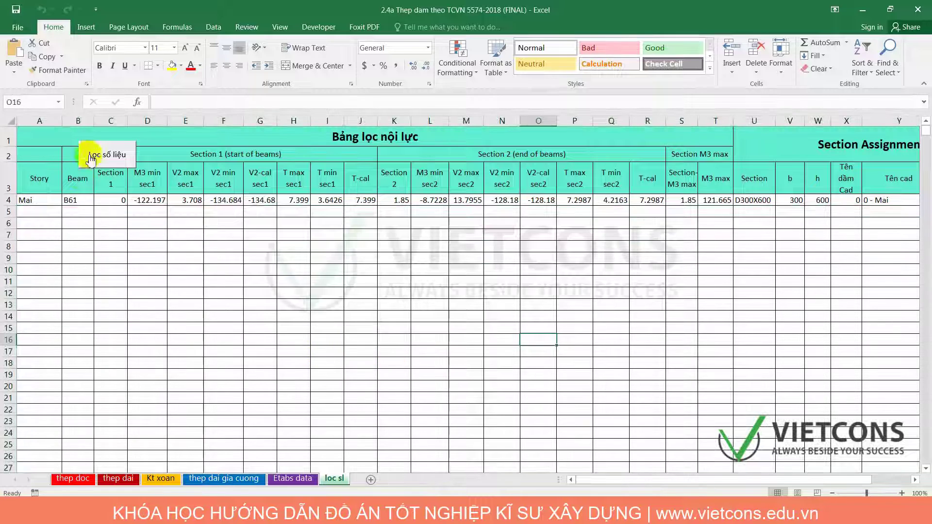
click(91, 158)
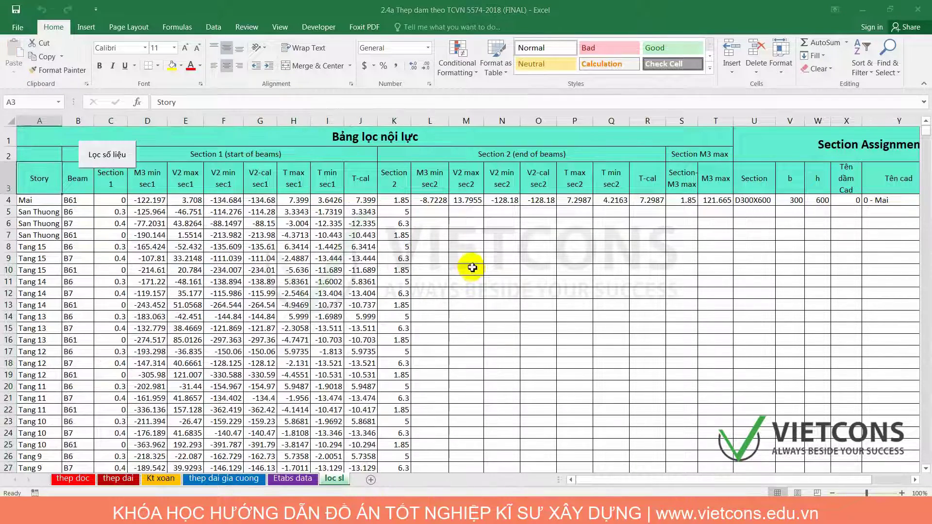
drag(430, 200, 819, 205)
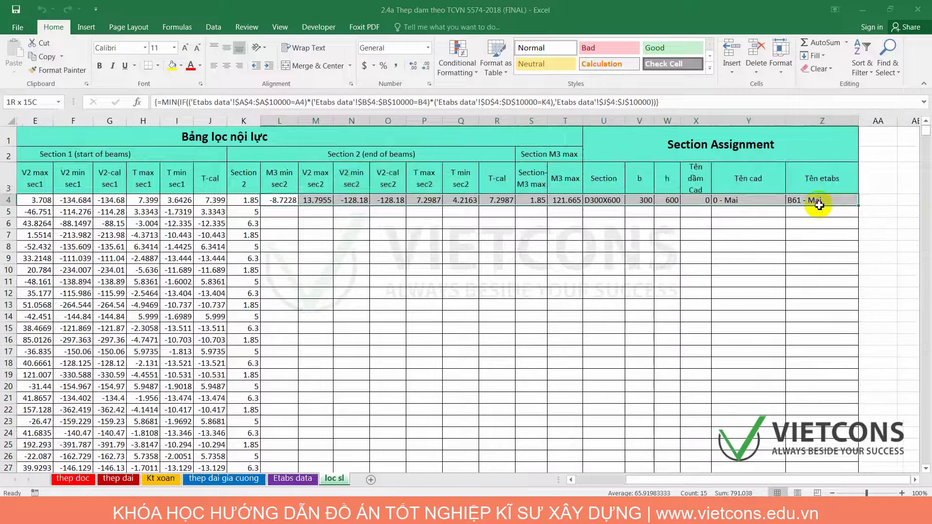
drag(860, 206, 804, 93)
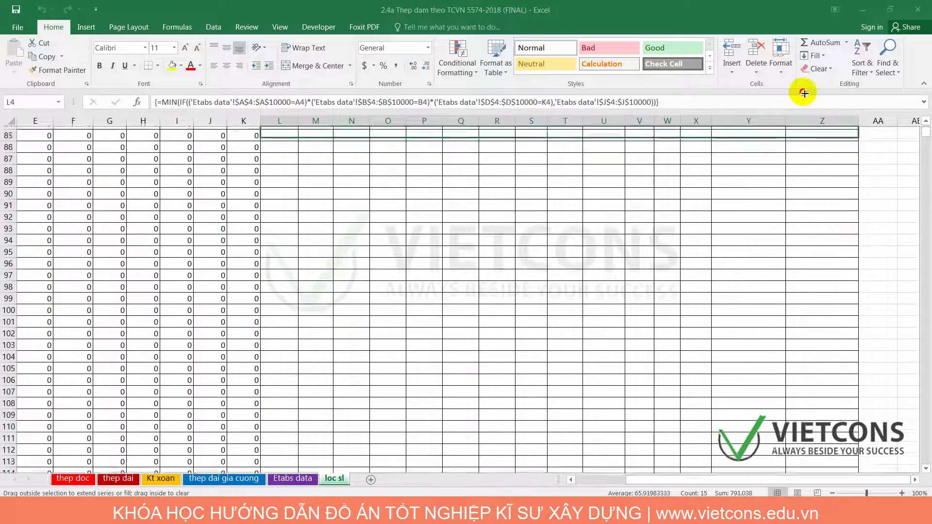
drag(804, 93, 750, 344)
click(514, 422)
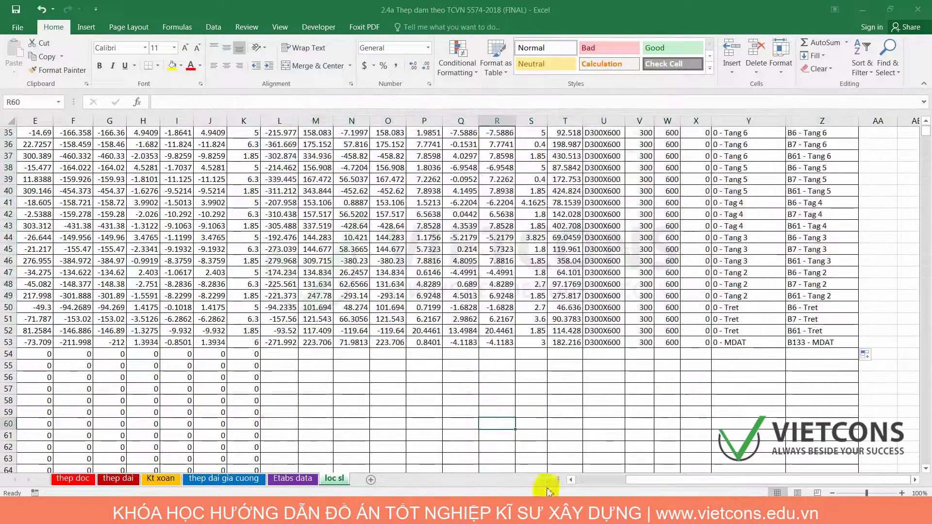
drag(645, 480, 495, 480)
Delete the zero-filled rows from row 54 (A54:K54) down to the last row.
drag(47, 353, 403, 355)
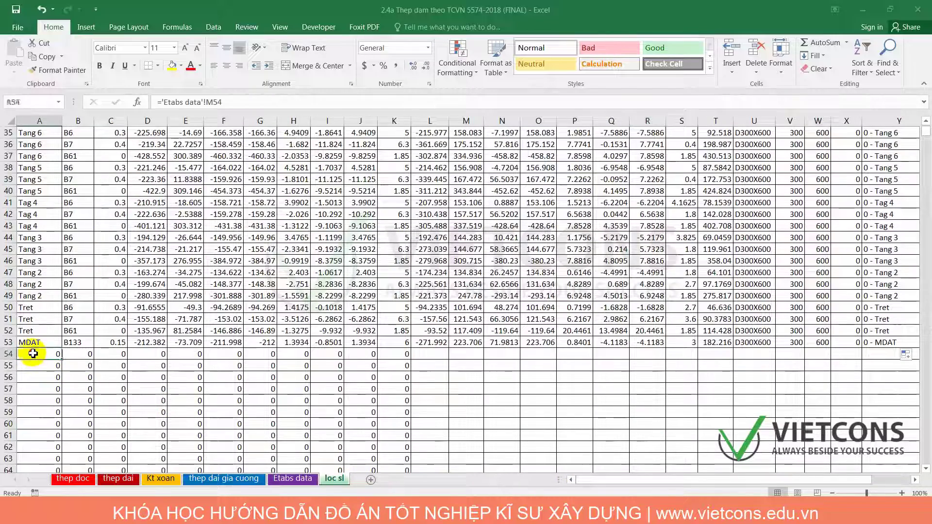
key(ctrl+shift+Up)
click(403, 354)
scroll(447, 333, down, 8)
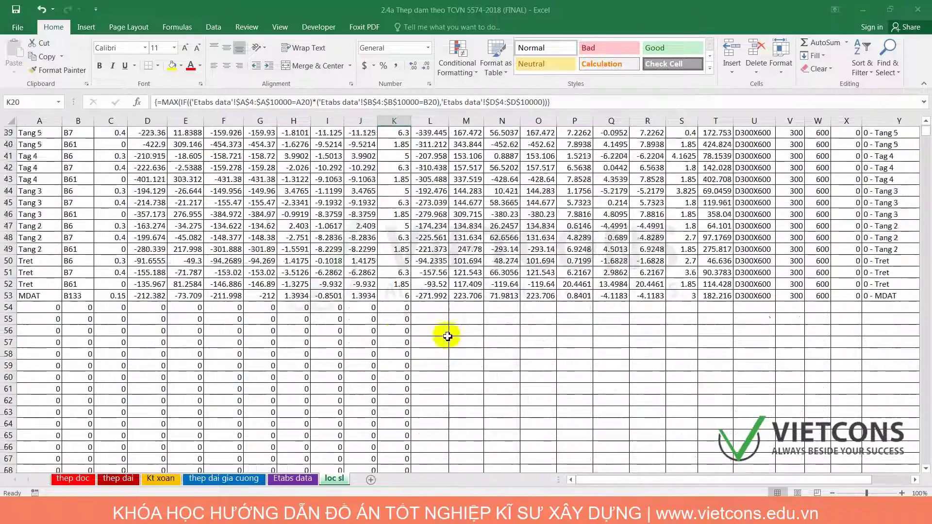
scroll(417, 325, down, 8)
click(394, 330)
drag(47, 165, 382, 169)
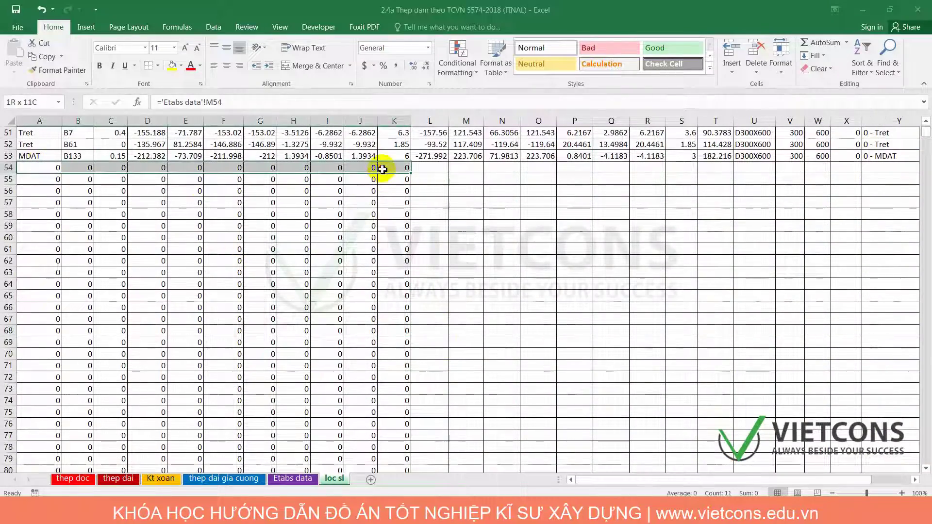
key(ctrl+shift+Down)
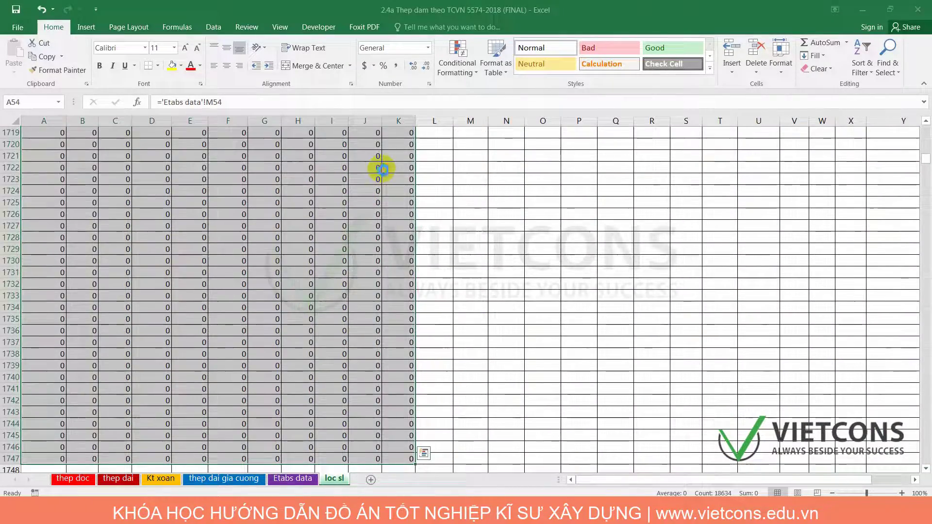
key(Delete)
click(443, 355)
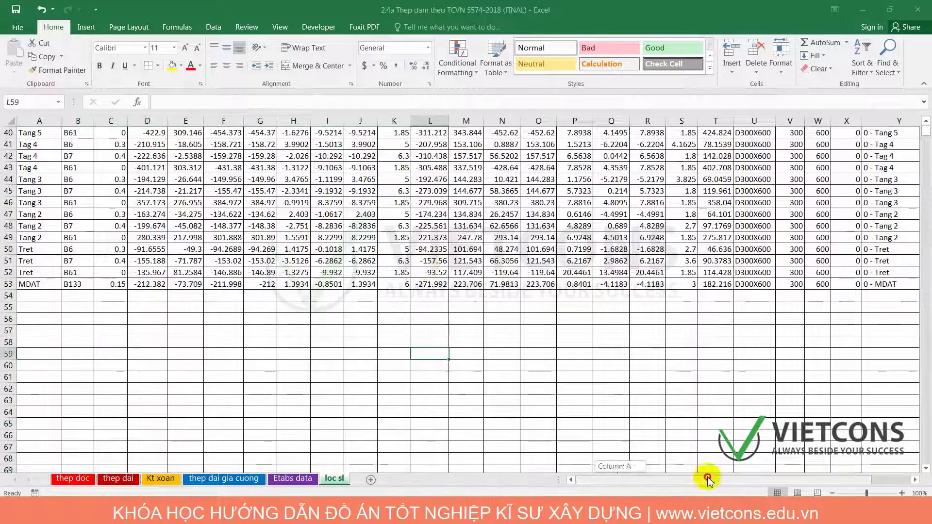
drag(707, 474, 339, 478)
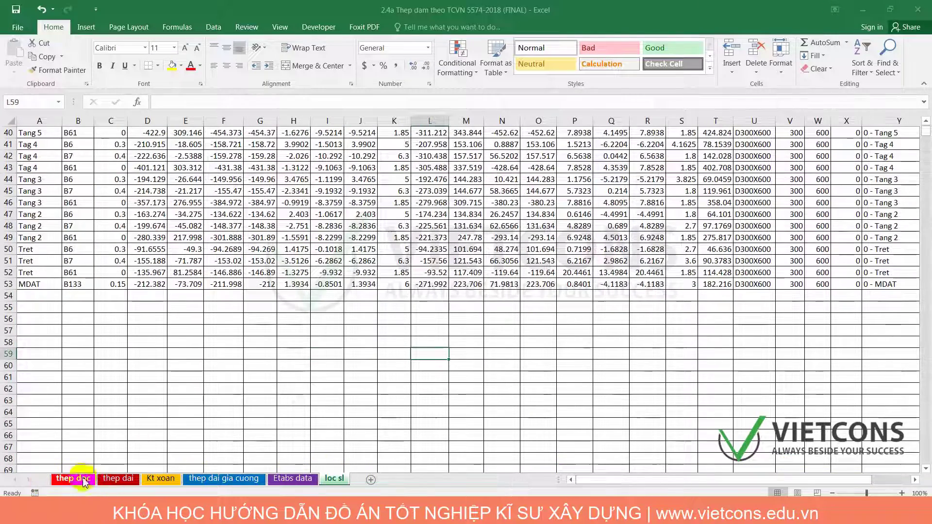
click(73, 478)
Set the concrete grade to B25 and keep steel type CB300-V.
click(138, 202)
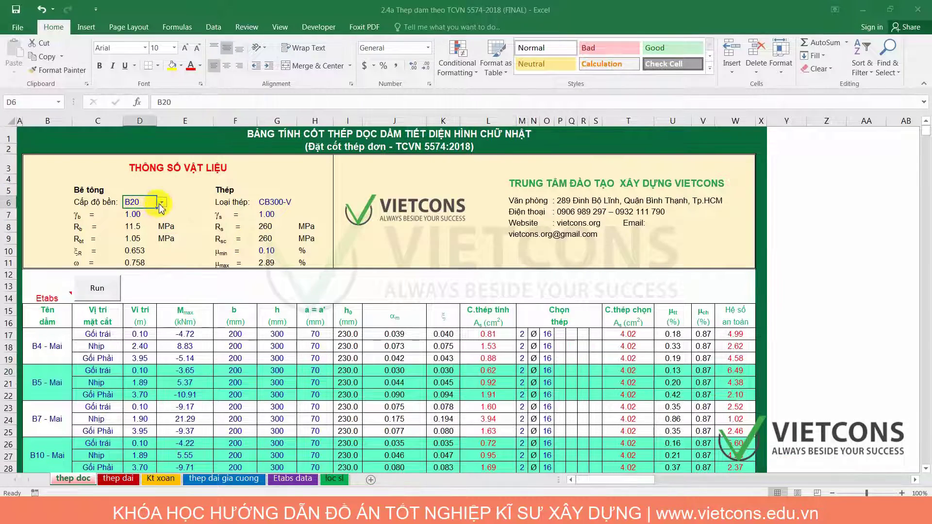
click(161, 203)
click(136, 225)
click(275, 201)
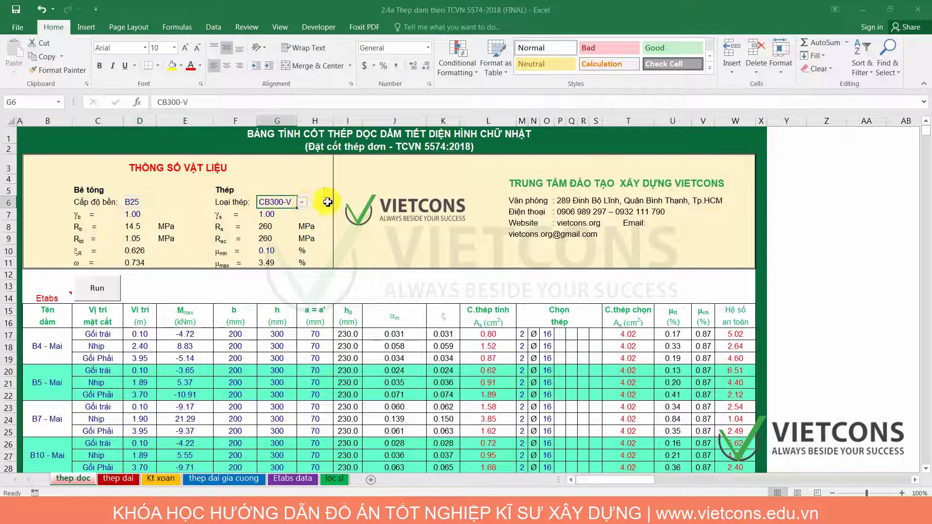
click(304, 208)
click(271, 223)
Enter γb 0.90 in D7 and run the reinforcement calculation for all beams.
click(139, 214)
text(0.)
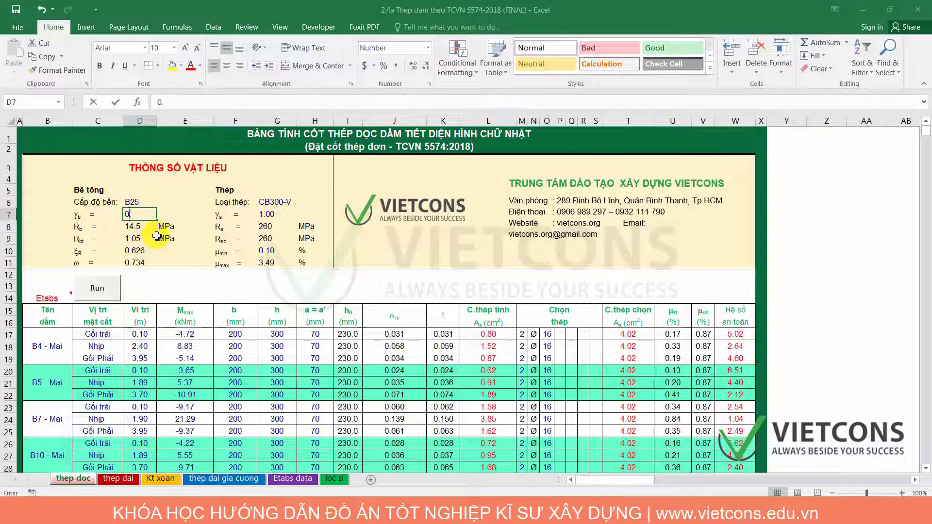
text(9)
key(Return)
click(279, 215)
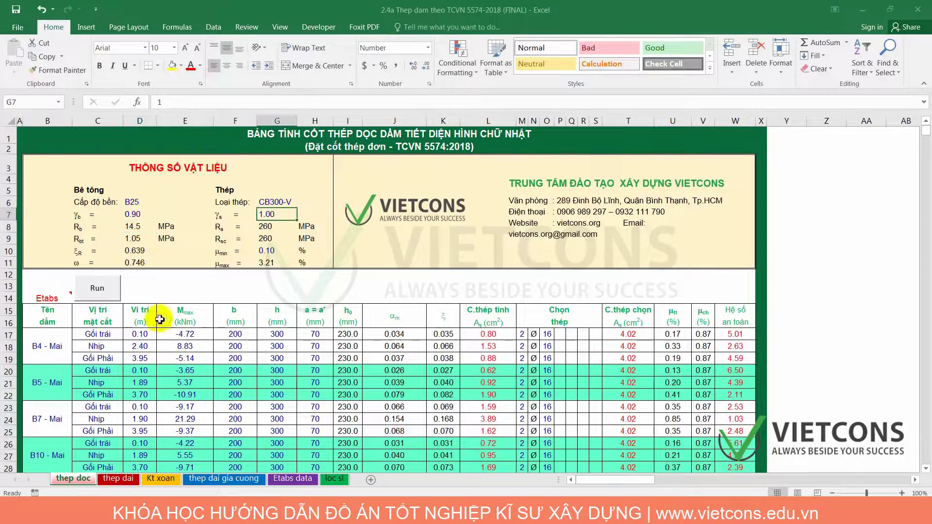
click(99, 298)
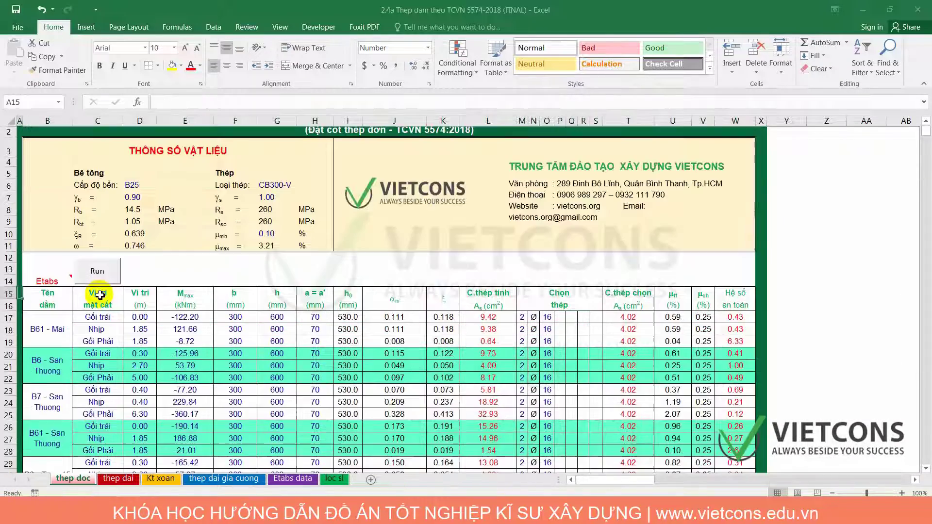
Review the recalculated results and beam names B61 - Mai, B6, B7 and B61 - San Thuong.
scroll(342, 375, down, 11)
scroll(340, 372, down, 11)
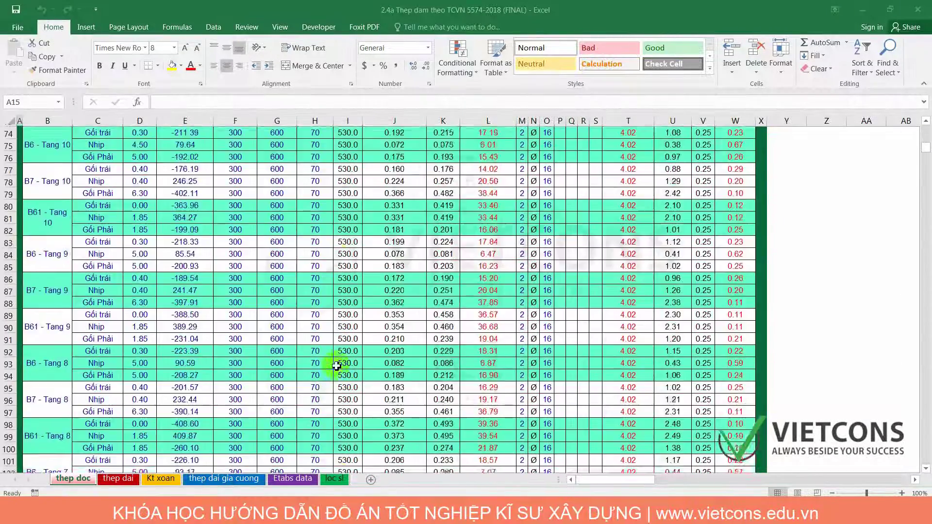
scroll(338, 369, down, 11)
scroll(336, 366, down, 11)
scroll(336, 366, up, 8)
scroll(337, 365, up, 8)
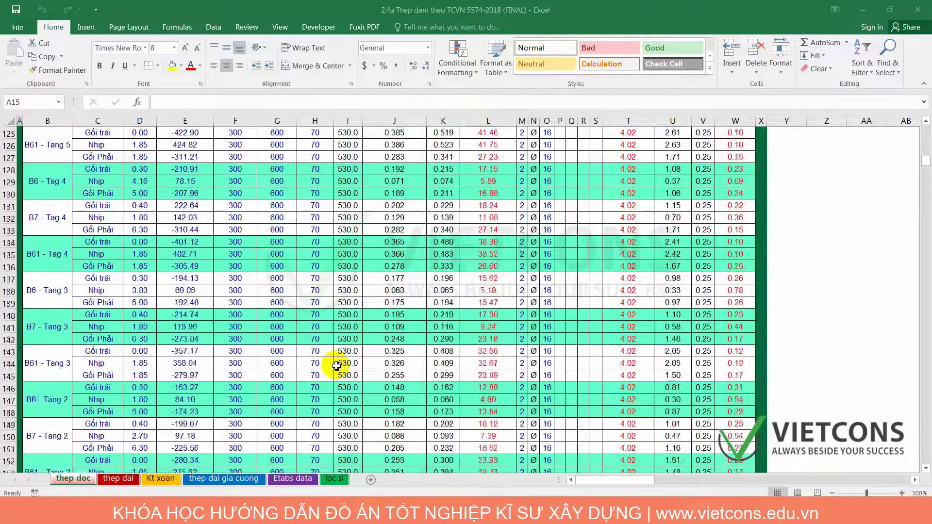
scroll(336, 366, up, 8)
scroll(336, 366, up, 9)
scroll(337, 366, up, 6)
scroll(333, 358, up, 12)
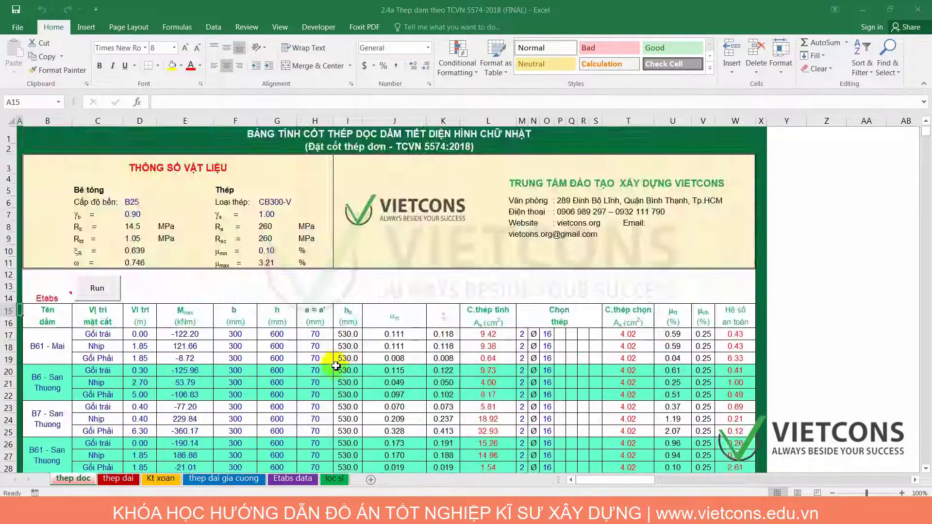
scroll(73, 309, down, 1)
click(72, 309)
click(50, 334)
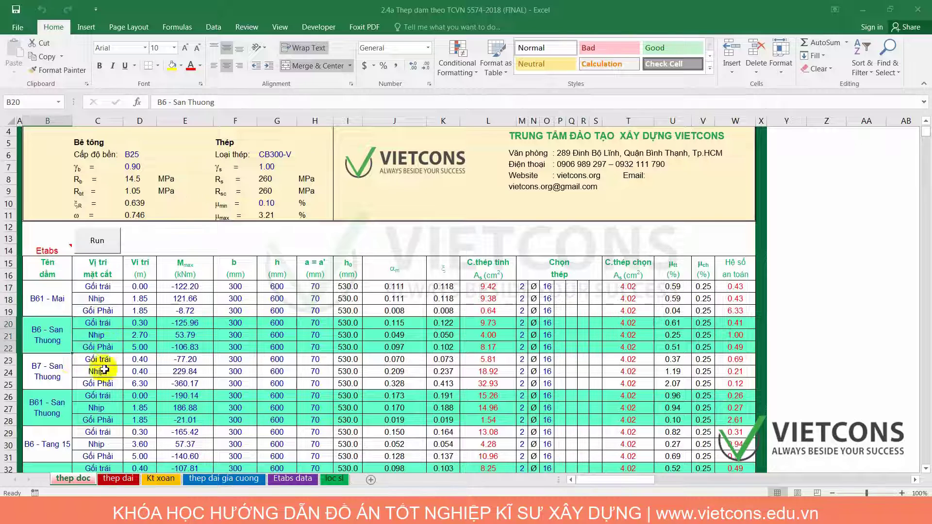
click(57, 382)
click(63, 412)
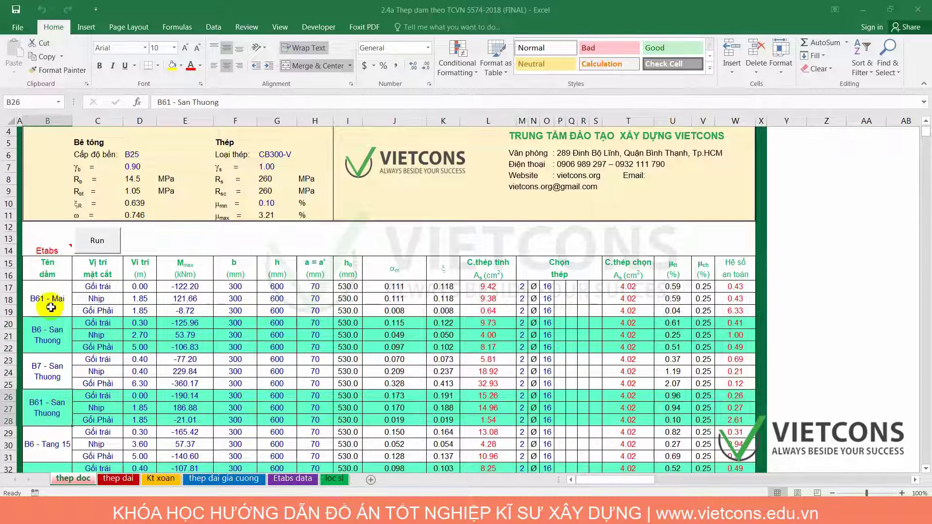
click(47, 335)
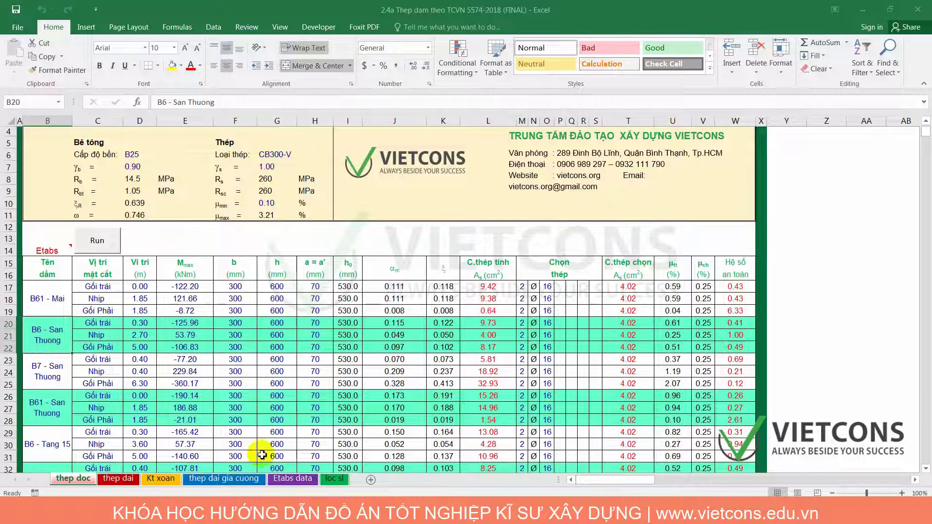
Go to the Etabs data sheet and select U4 for the CAD beam name.
click(306, 478)
click(651, 351)
click(708, 169)
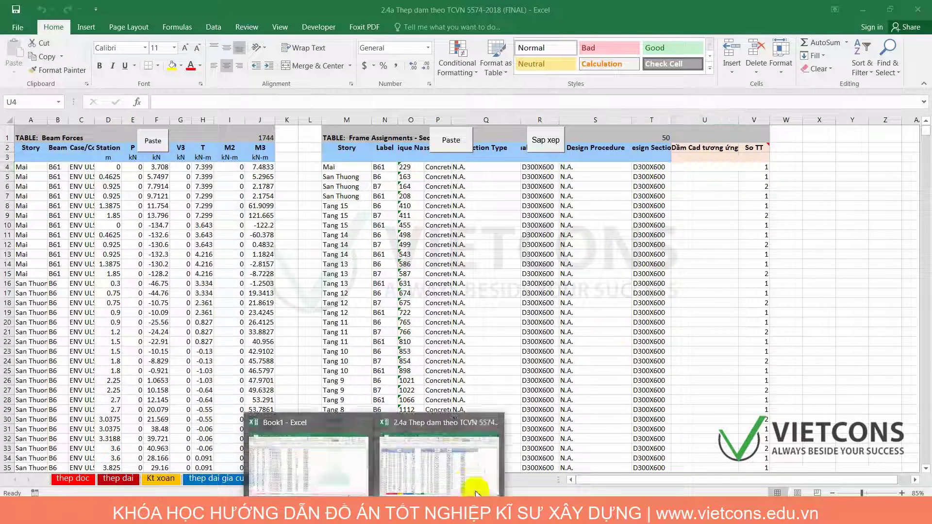
Copy the Frame Assigns table from Book1 and paste it into the Etabs data sheet.
click(340, 462)
scroll(398, 352, up, 3)
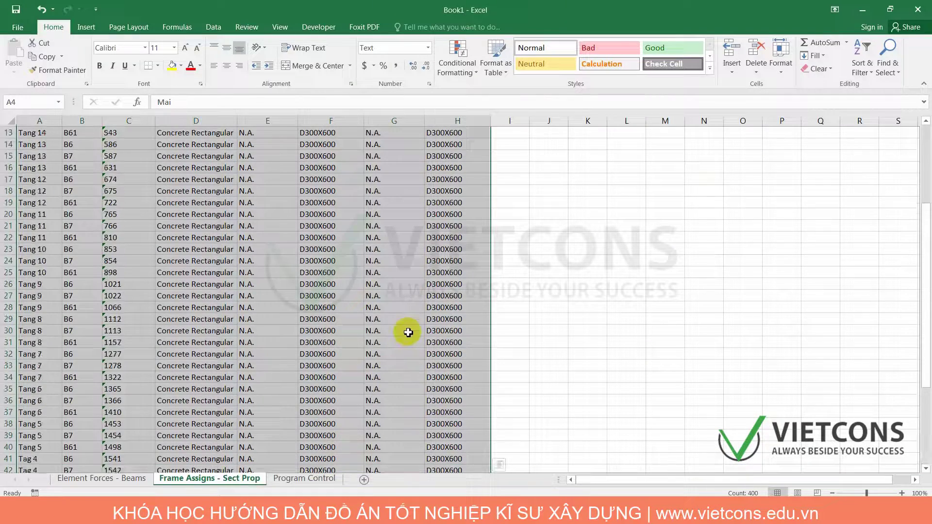
scroll(408, 333, up, 5)
key(ctrl+c)
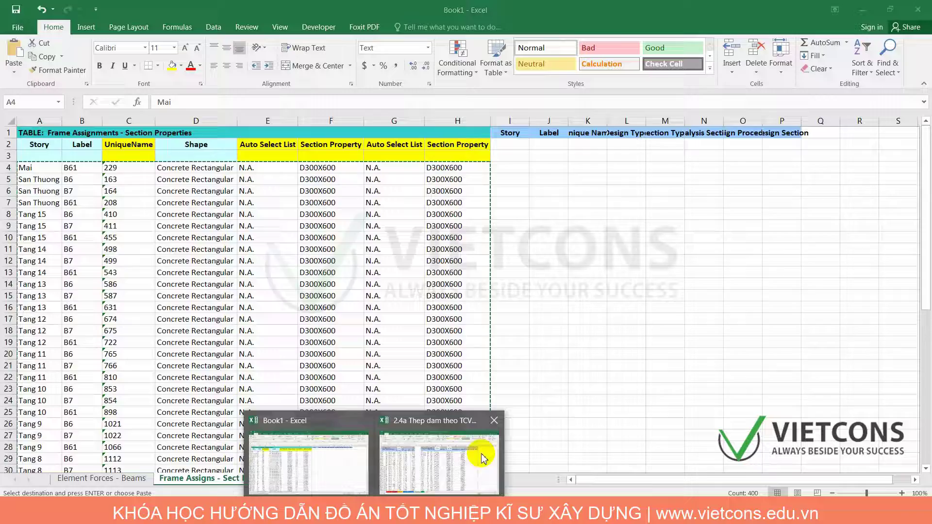
click(388, 479)
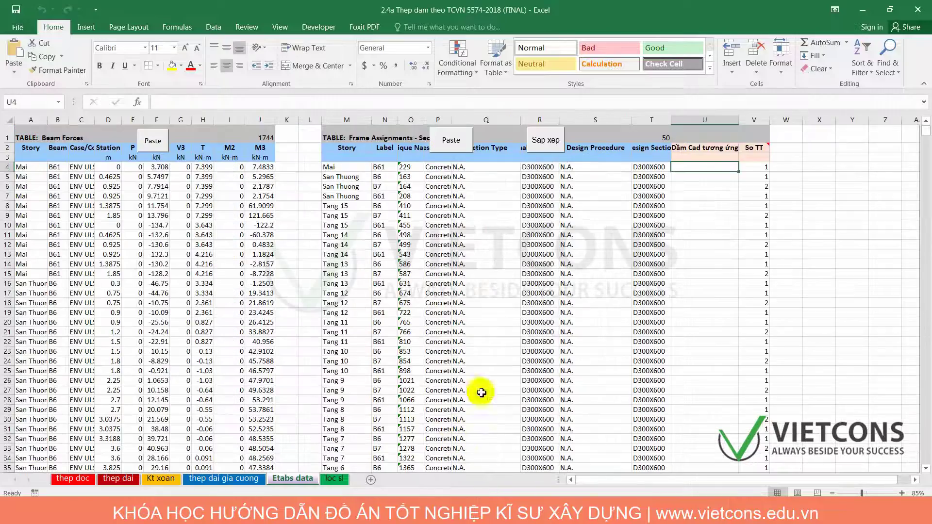
click(466, 150)
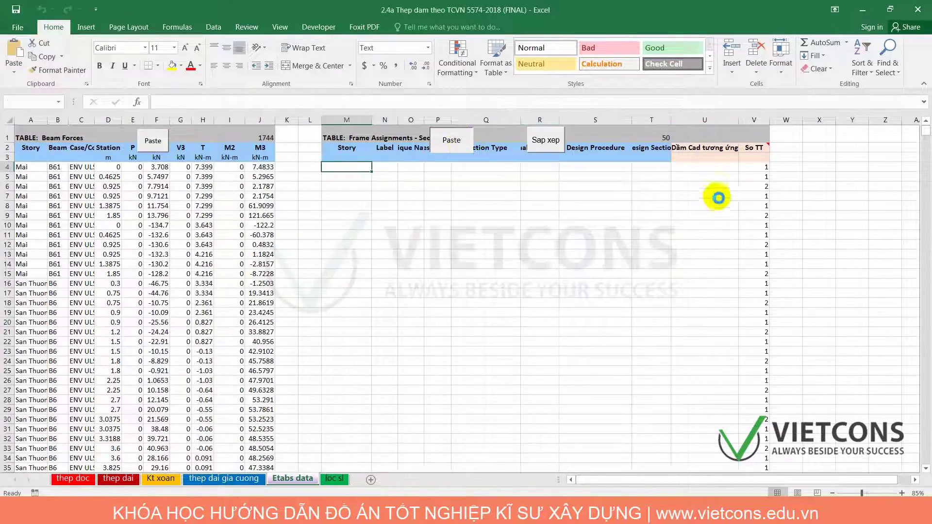
Clear the So TT numbers in column V from V4 downward.
click(761, 166)
key(ctrl+shift+Down)
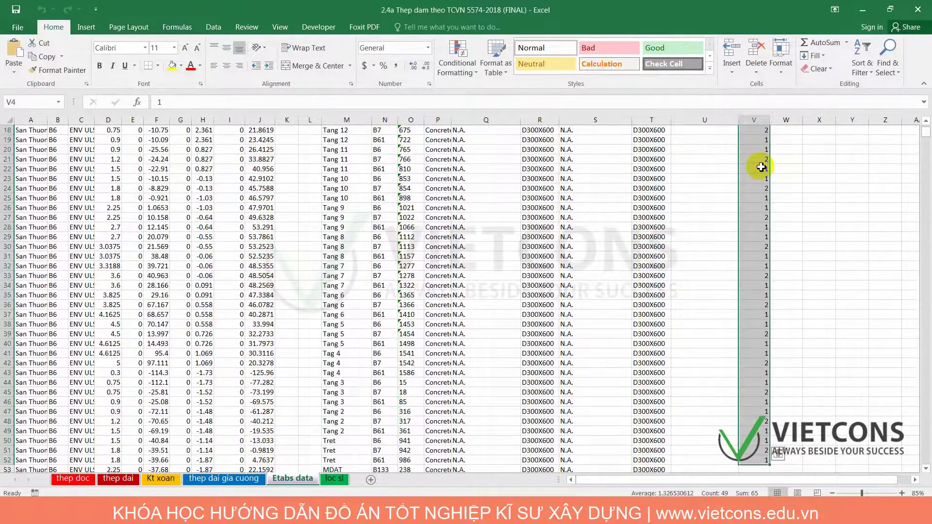
key(Delete)
scroll(762, 201, up, 5)
click(765, 219)
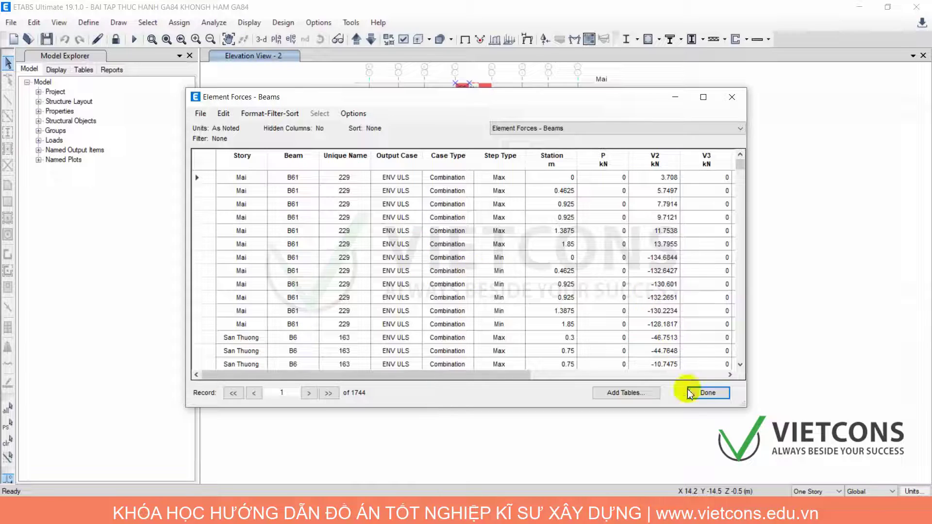
In ETABS, close the Element Forces table and select the beam along grid C.
click(689, 388)
scroll(477, 91, up, 5)
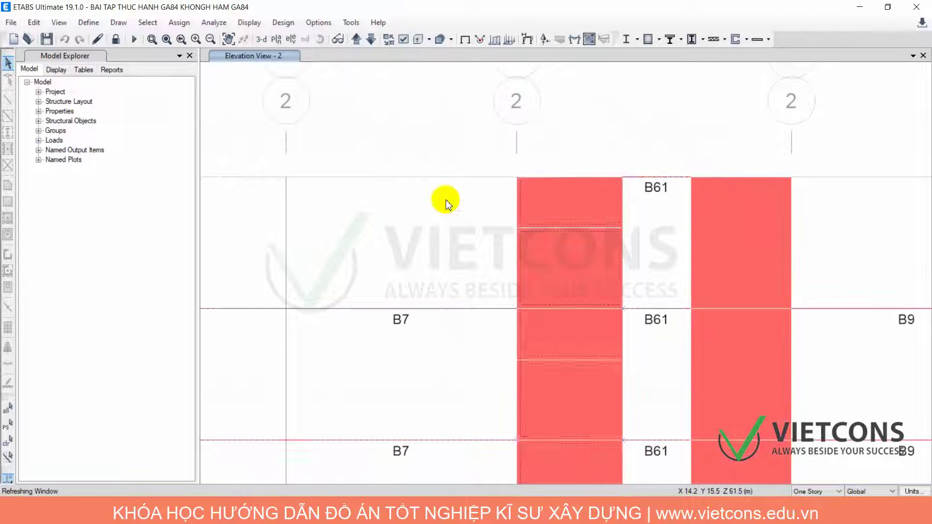
click(455, 134)
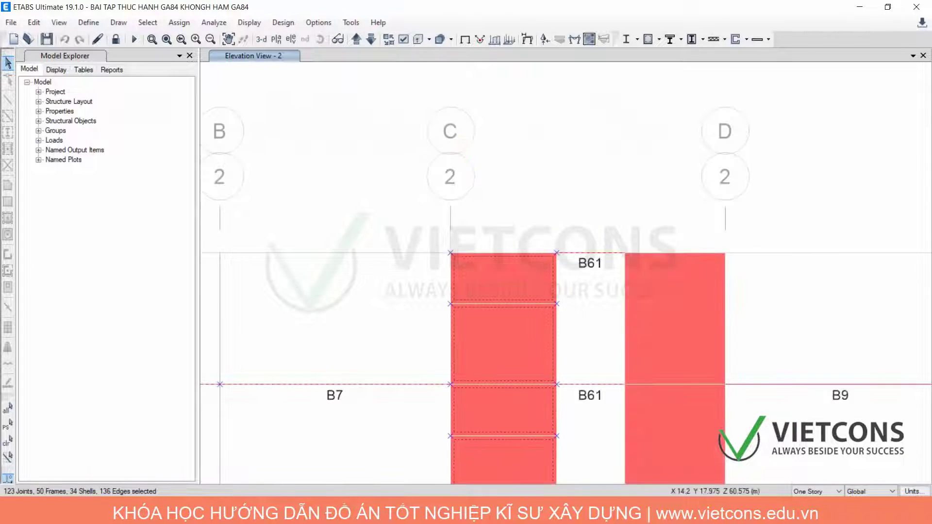
Enter D-CD as the CAD beam name in U4 of the Etabs data sheet.
click(385, 427)
click(718, 168)
text(d)
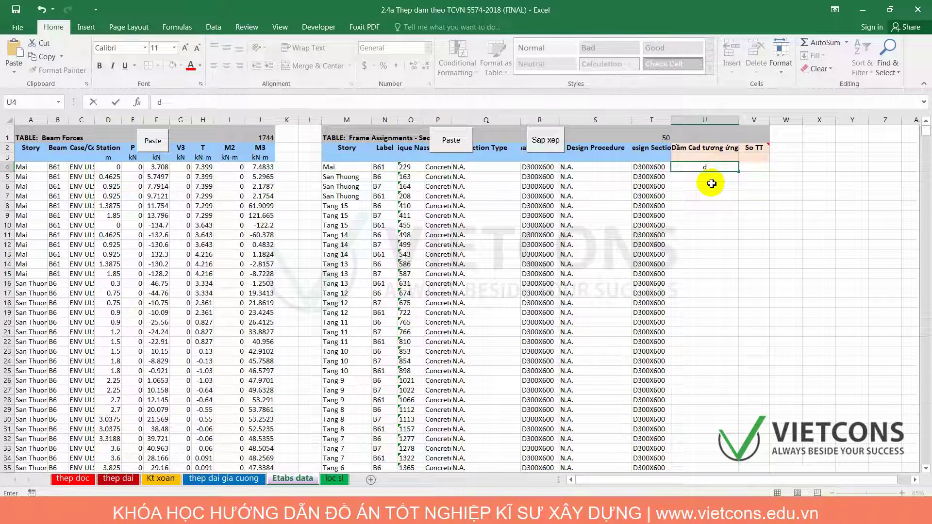
text(-cd)
key(BackSpace)
key(BackSpace)
key(BackSpace)
text(D-CD)
key(Return)
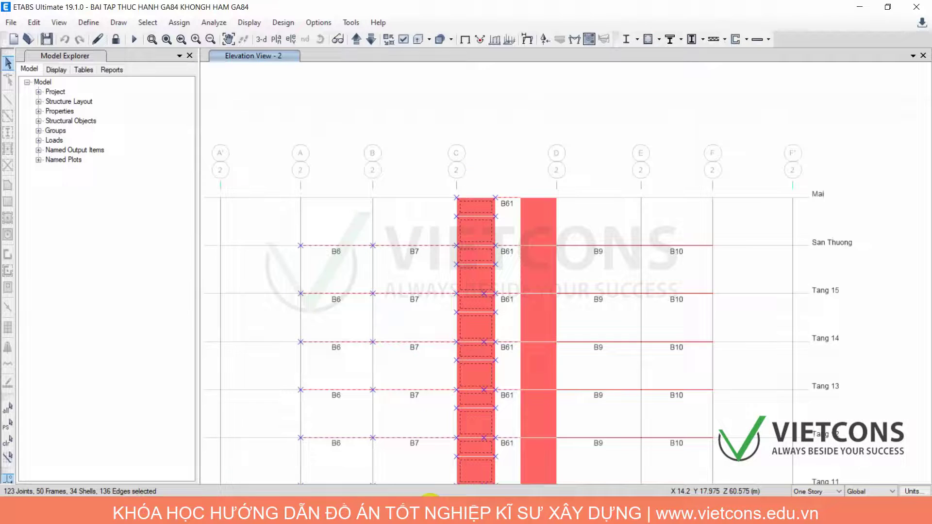
key(alt+Tab)
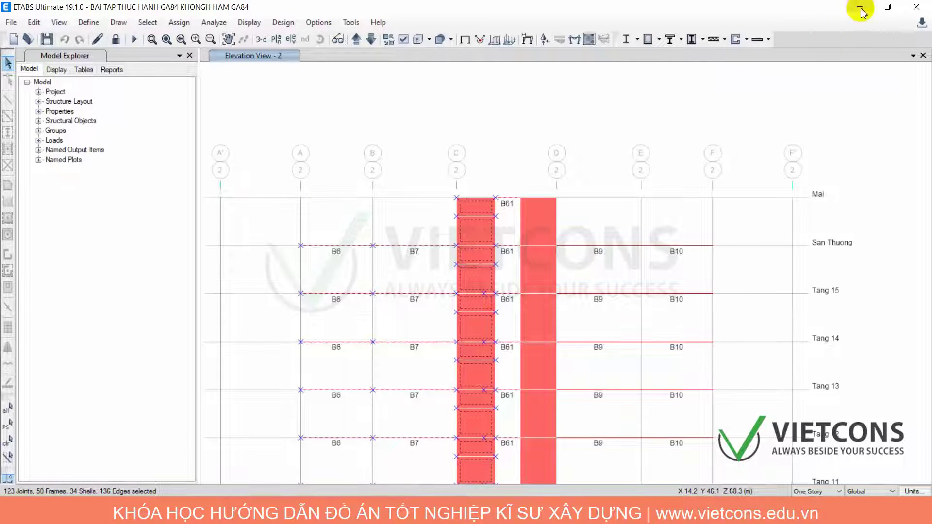
click(861, 9)
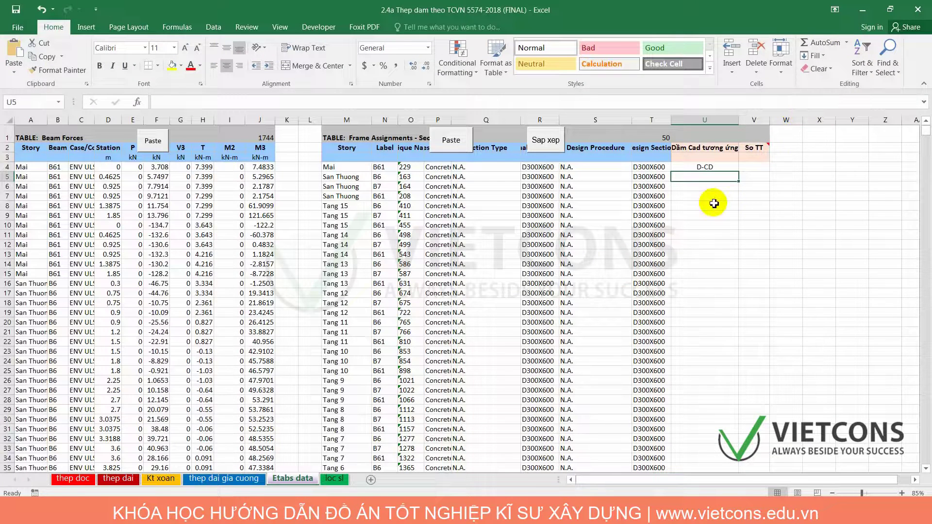
Enter CAD names D-AB, D-BC and D-CD for the next beams in column U.
text(D-AB)
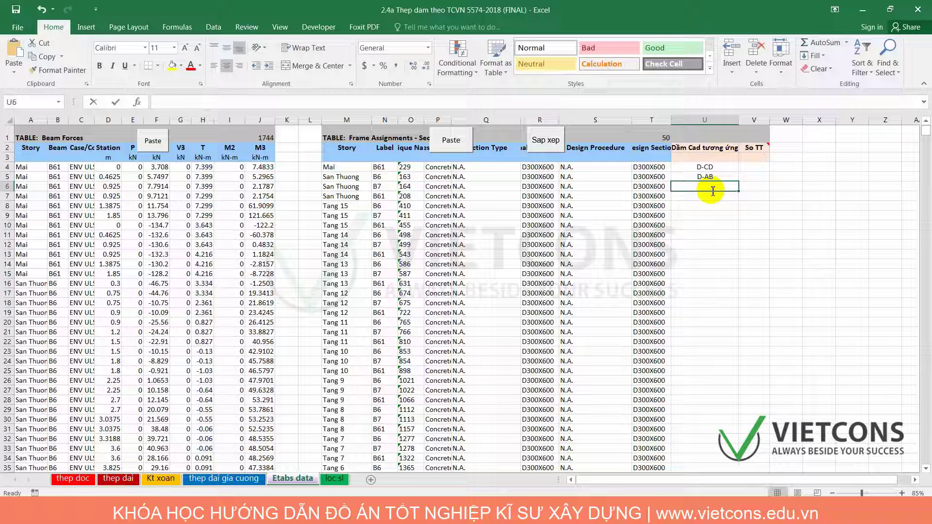
key(Return)
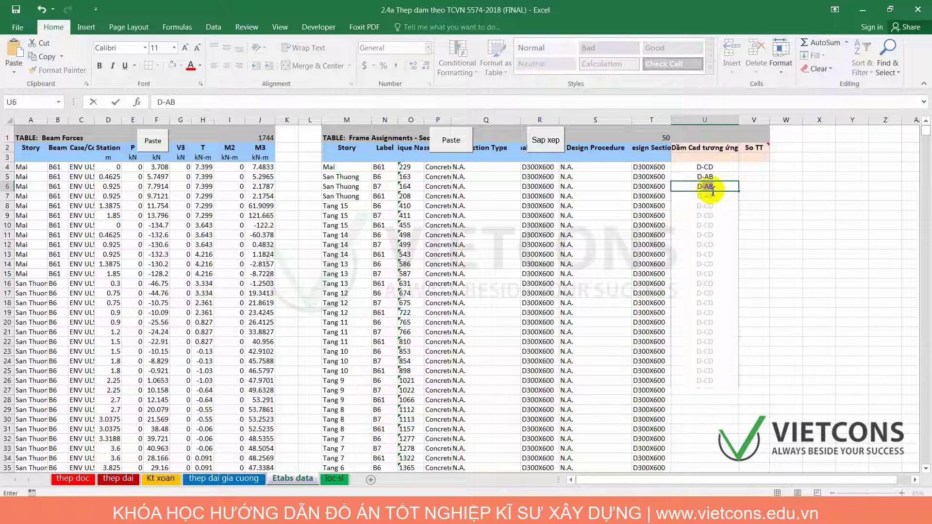
text(D-BC)
click(703, 233)
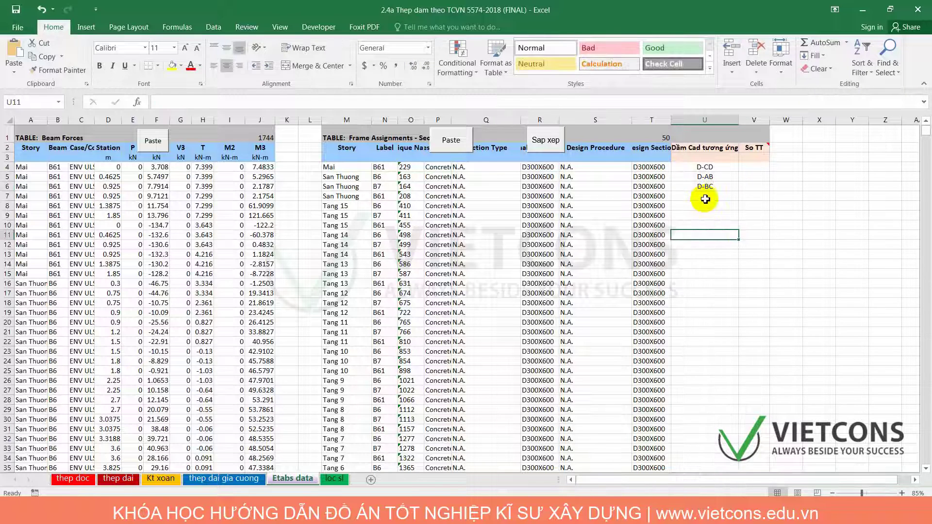
click(705, 199)
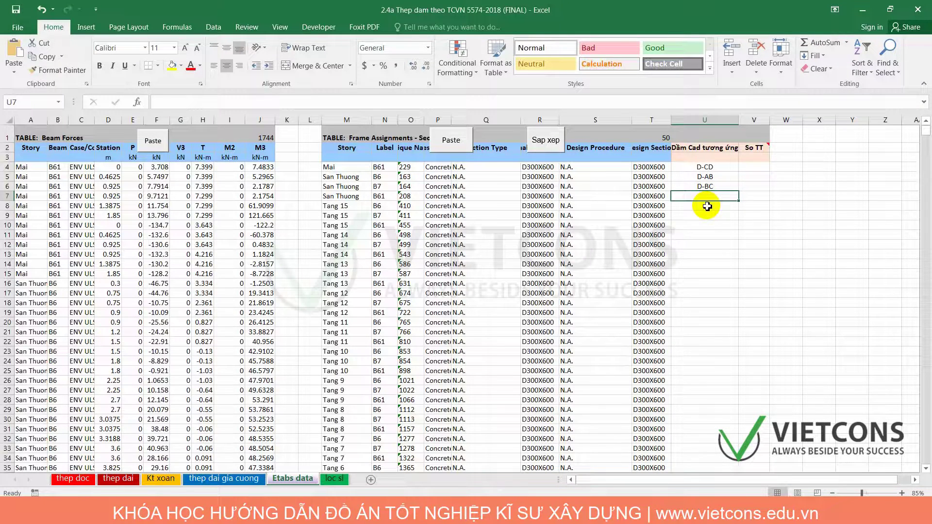
text(D-CD)
click(710, 243)
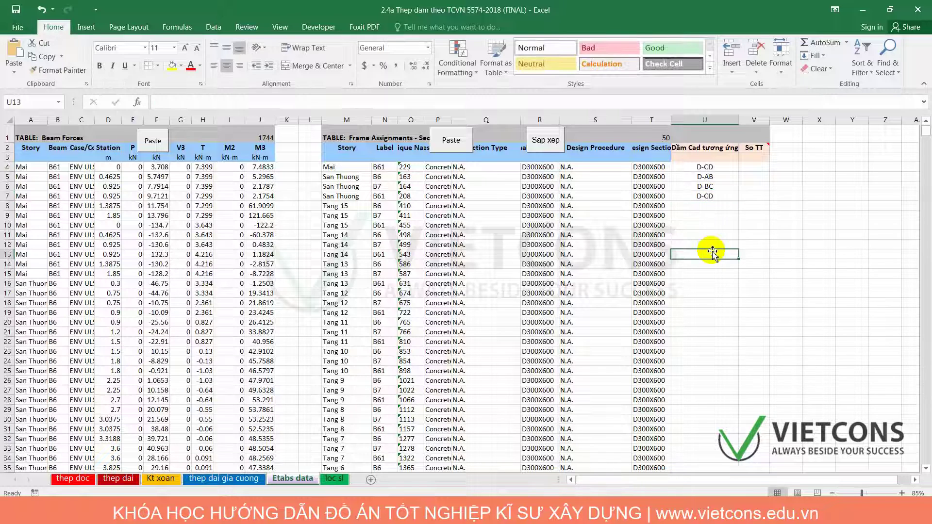
Enter So TT sequence numbers starting at 1, then run Sap xep to number every beam.
click(751, 168)
text(1)
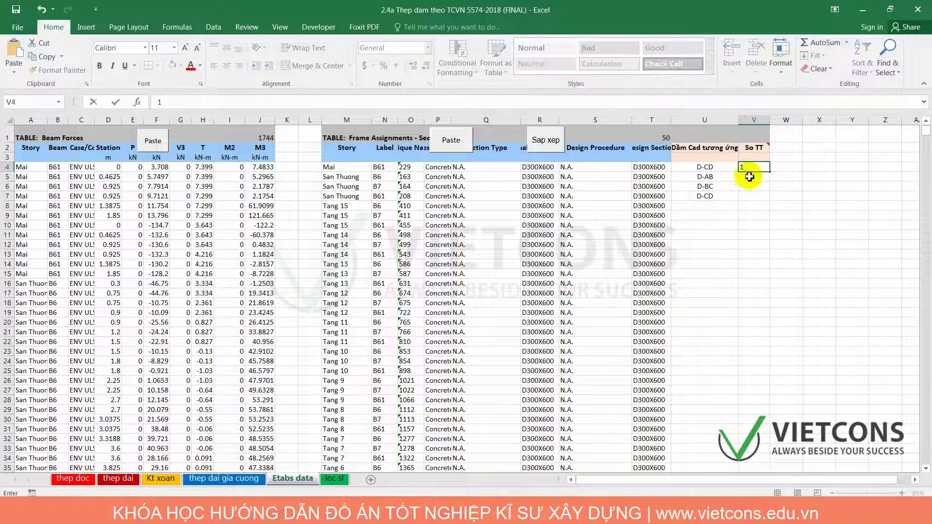
key(Return)
click(379, 177)
drag(380, 186, 381, 197)
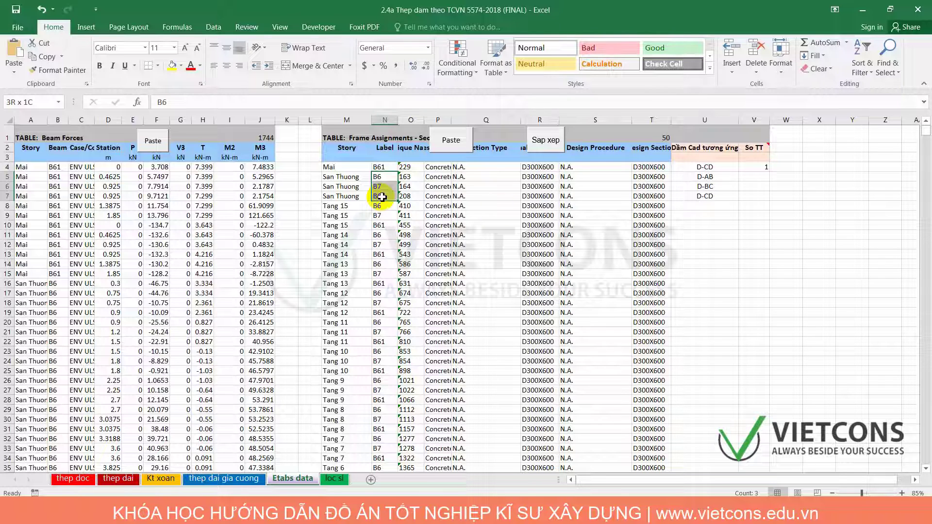
click(748, 176)
text(1)
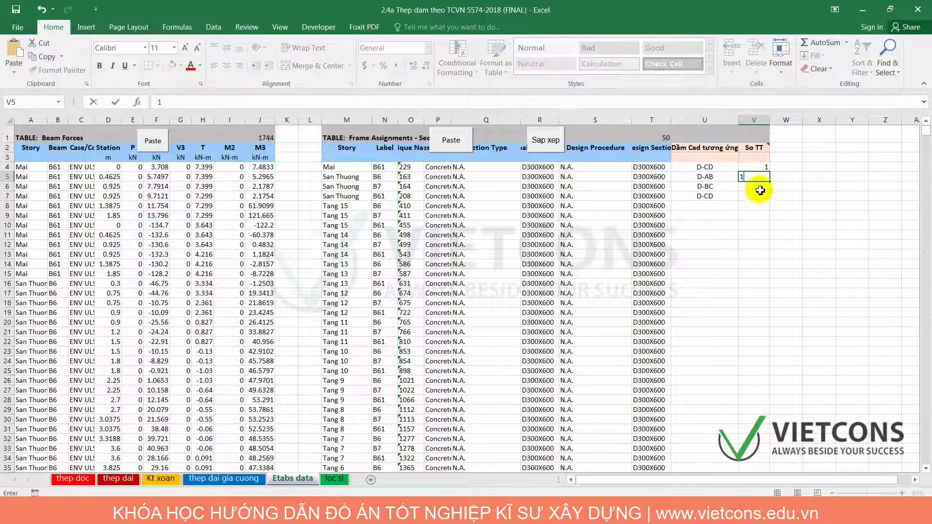
text(2)
key(Return)
text(3)
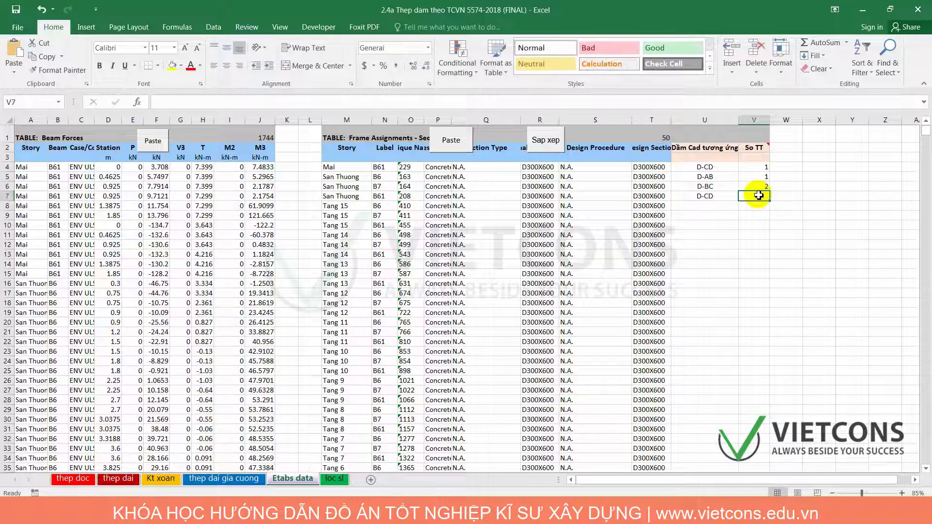
click(764, 242)
click(542, 144)
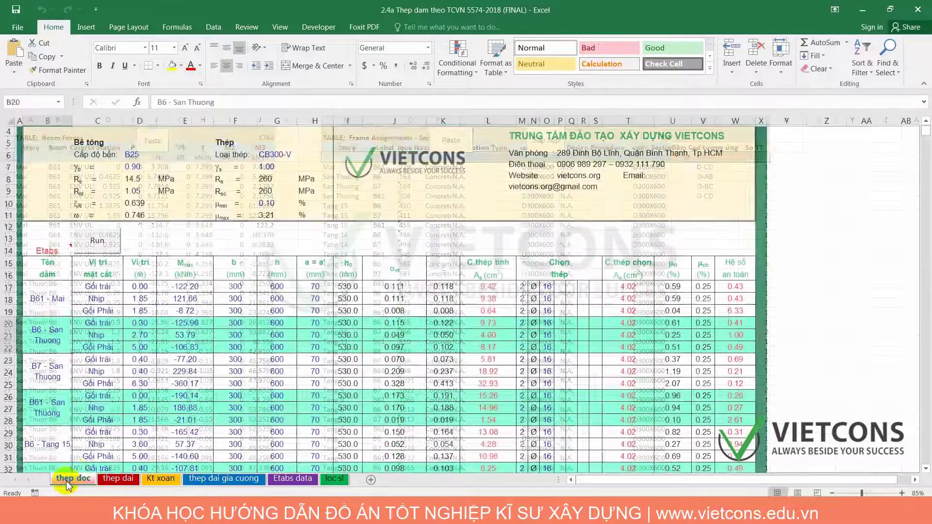
On thep doc, switch the B14 beam-name source from Etabs to Cad and rerun the table.
click(72, 479)
click(56, 249)
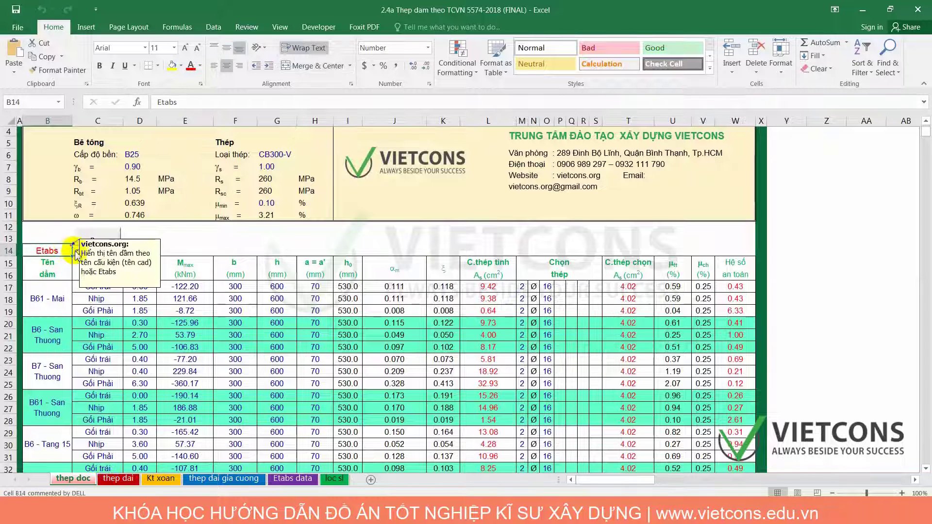
click(76, 251)
click(31, 261)
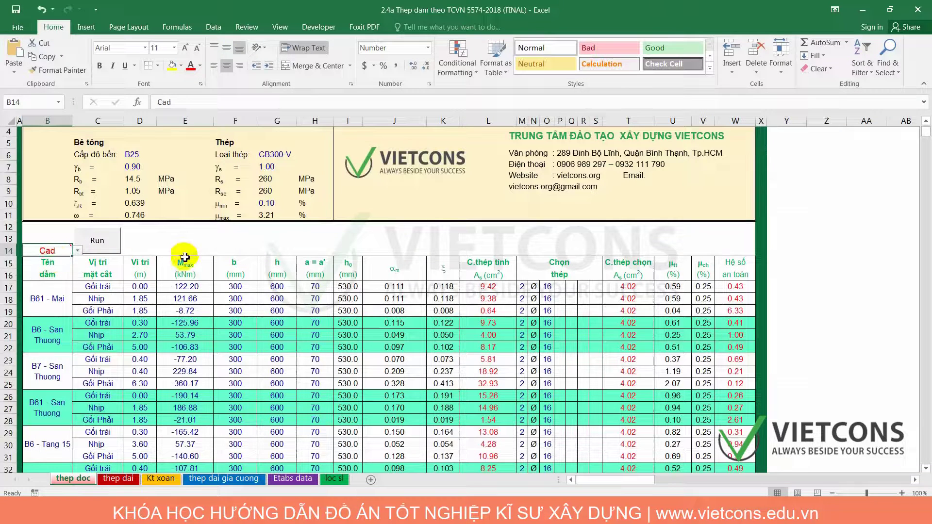
click(95, 241)
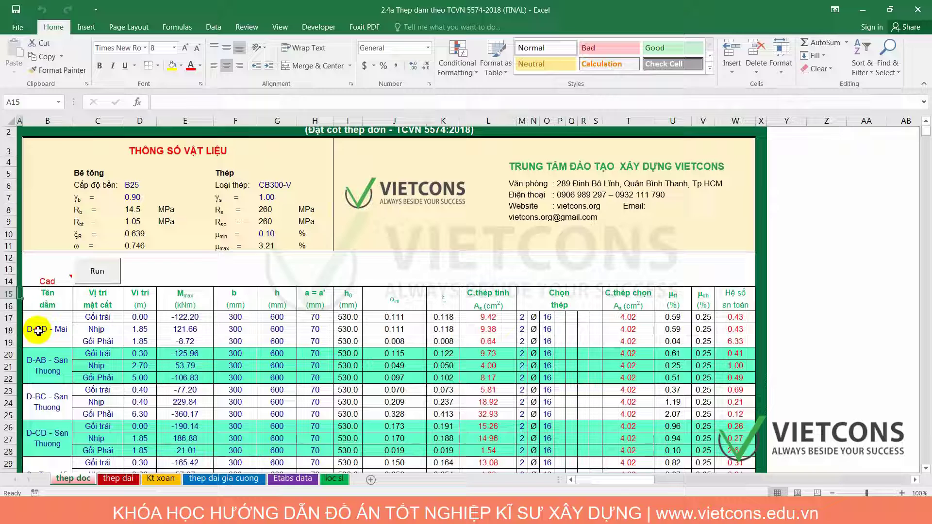
Check the new beam names D-CD - Mai, D-AB - San Thuong and D-BC - San Thuong.
click(33, 326)
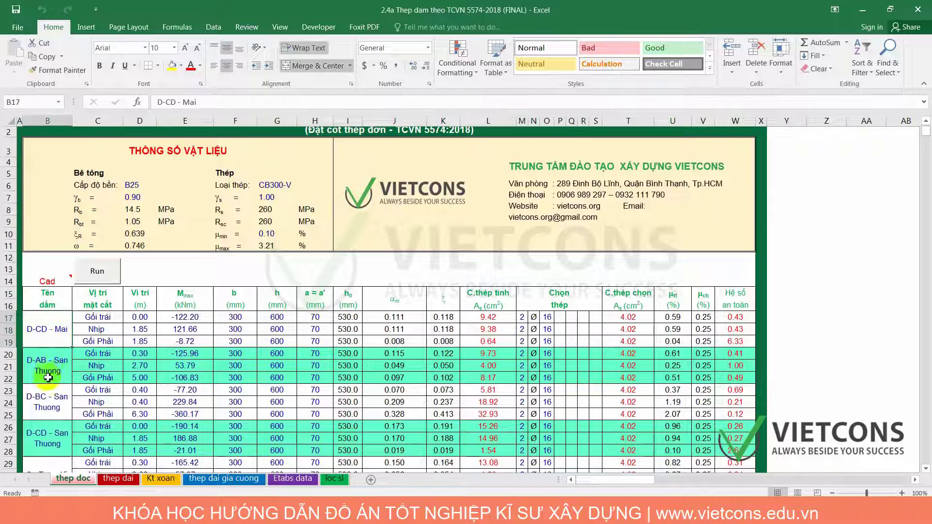
click(64, 380)
click(58, 390)
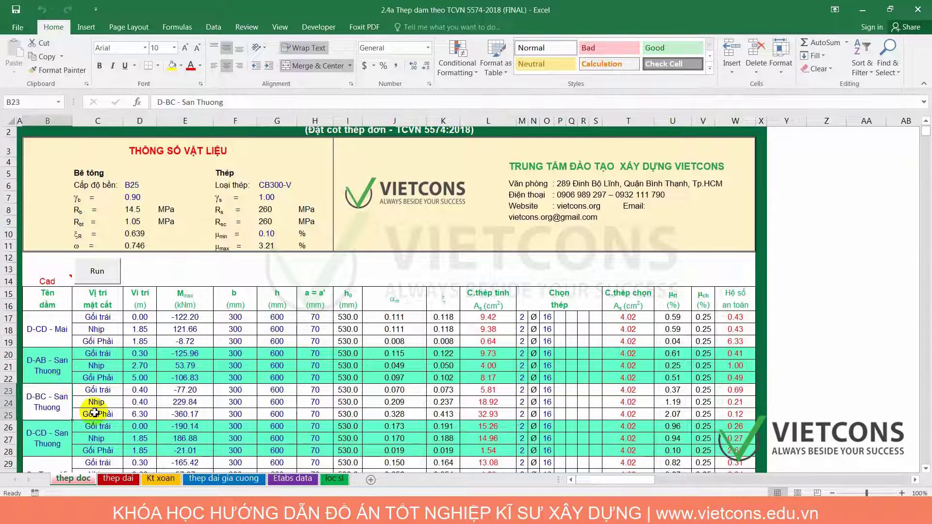
scroll(343, 354, down, 1)
scroll(485, 315, down, 2)
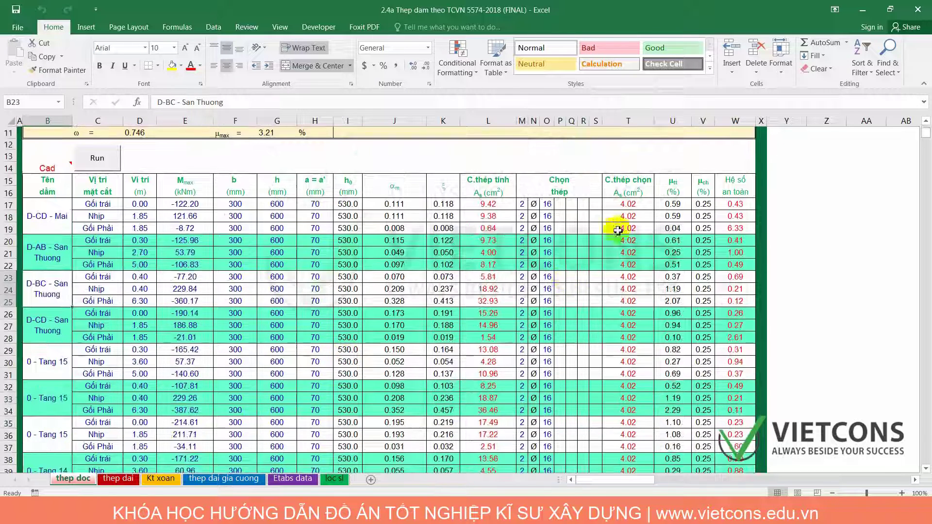
scroll(551, 301, up, 1)
scroll(563, 339, up, 2)
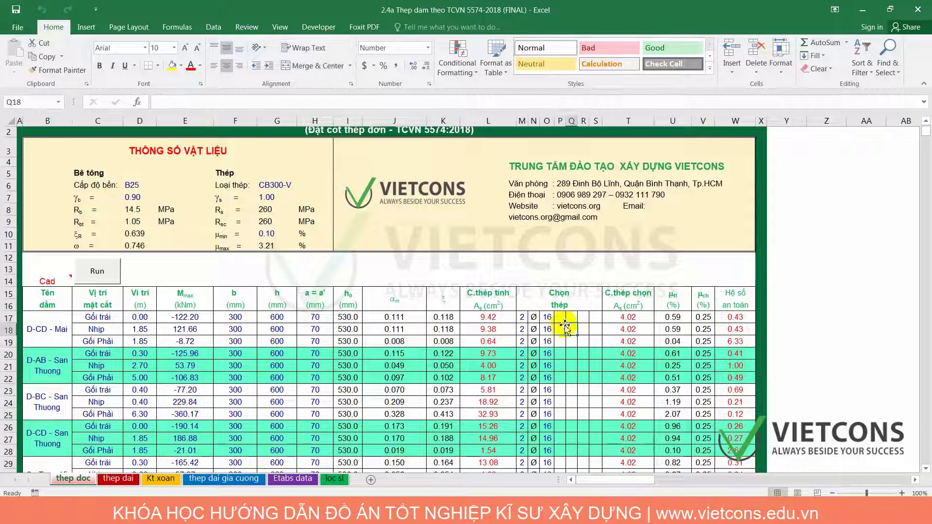
mouse_move(524, 317)
mouse_down()
mouse_move(546, 323)
mouse_move(544, 379)
mouse_up()
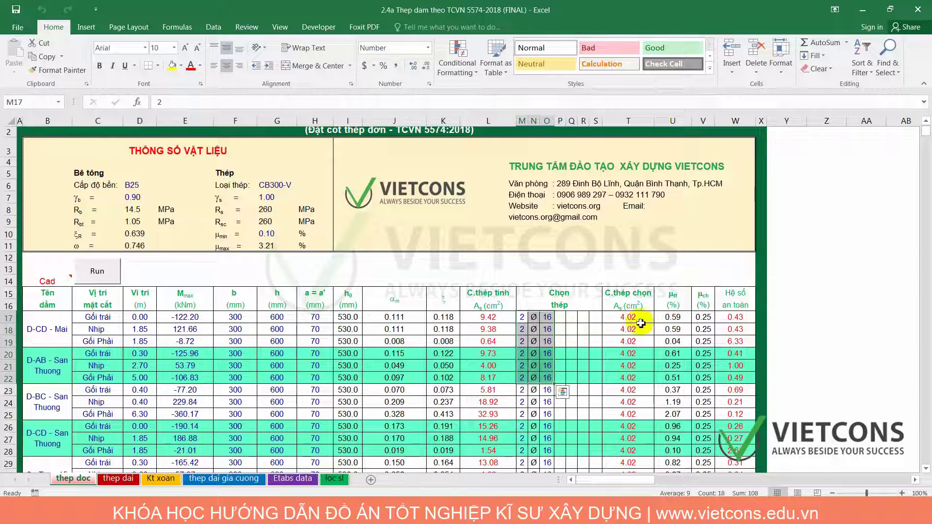
click(673, 318)
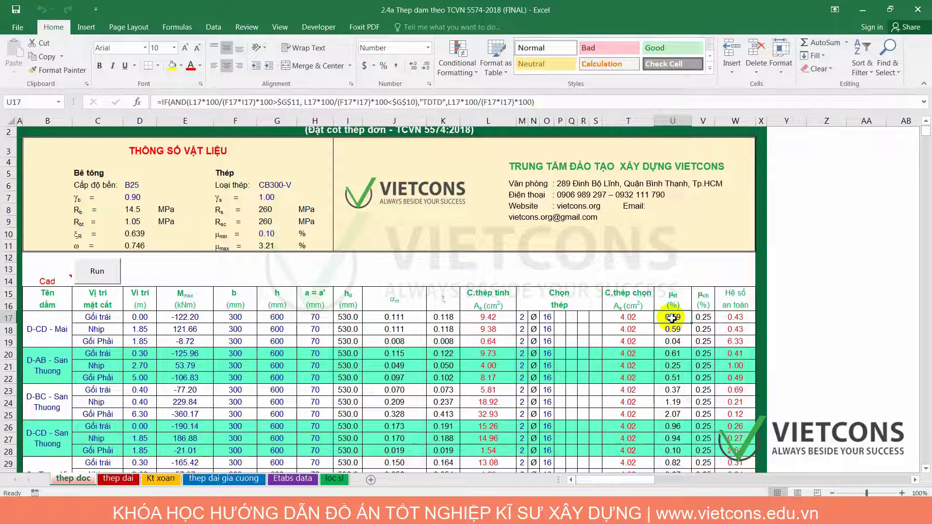
drag(522, 316, 543, 317)
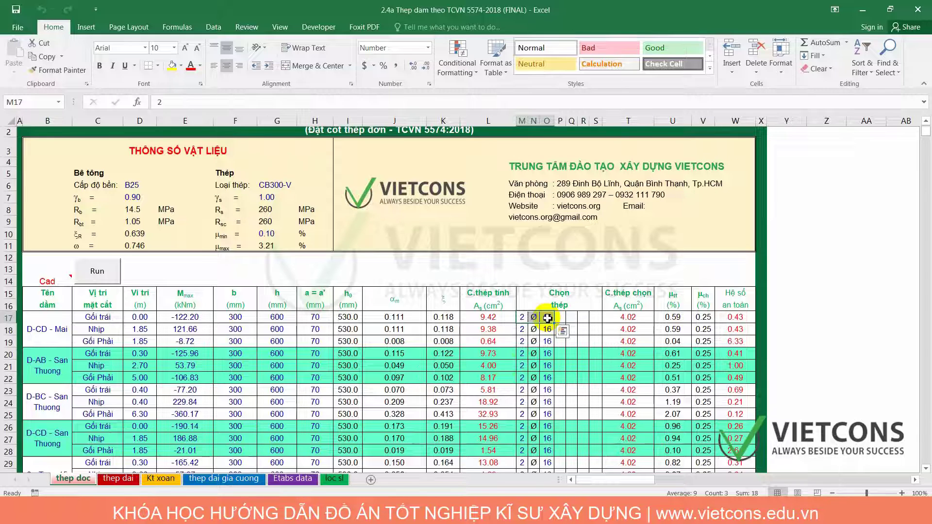
click(503, 375)
scroll(514, 362, down, 4)
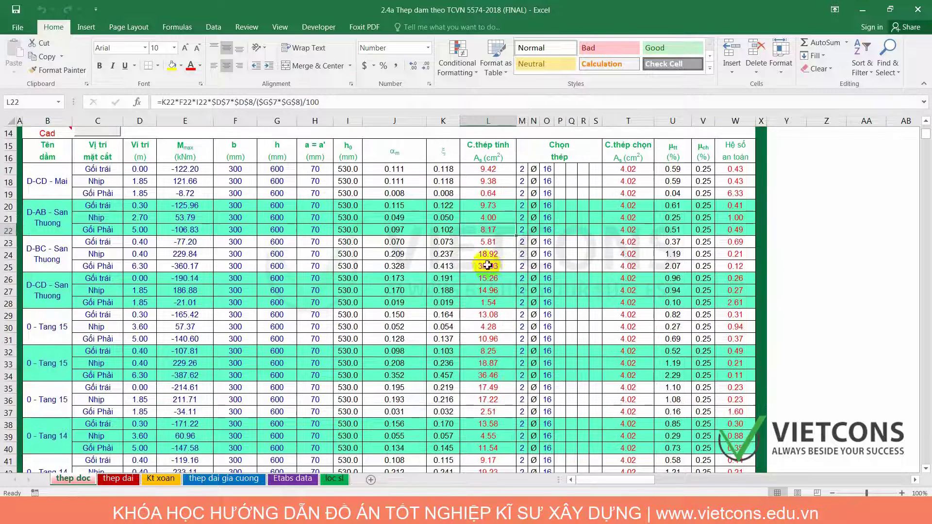
Change the bar count in M17 to 3.
click(522, 267)
key(Right)
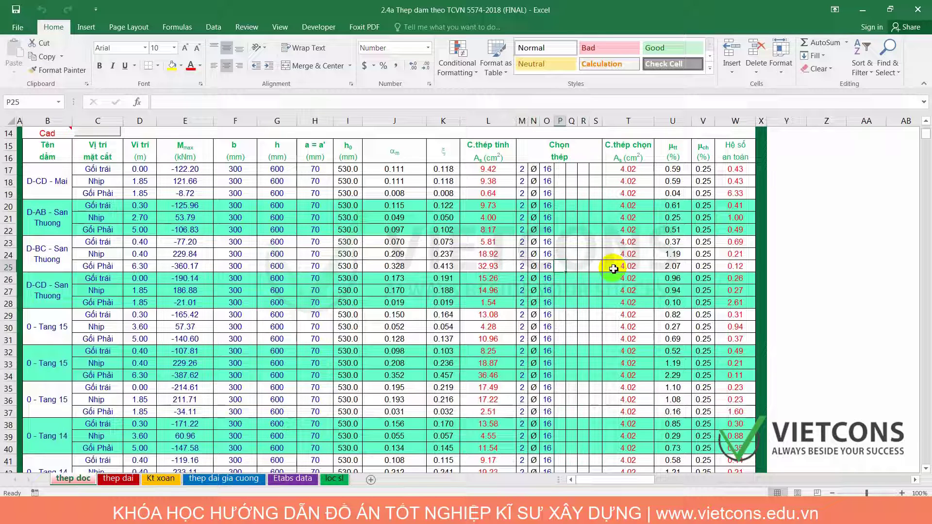
click(522, 169)
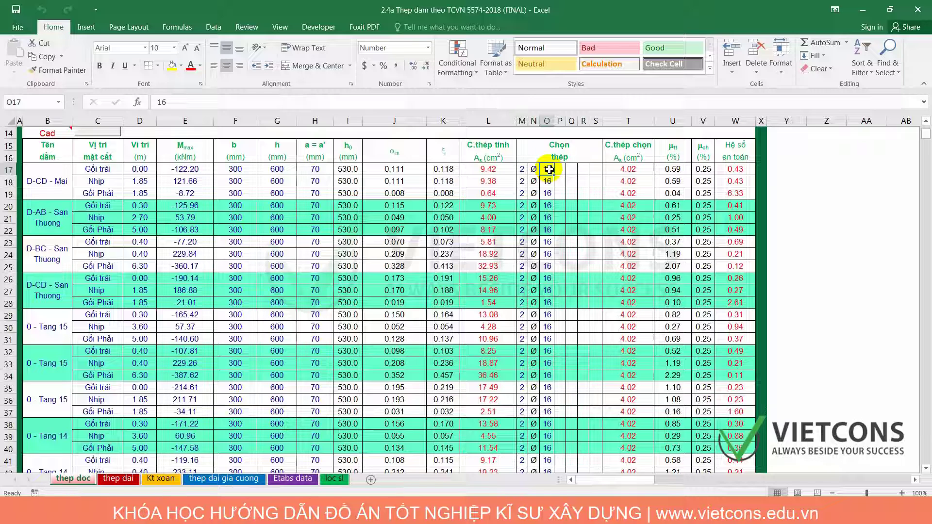
click(522, 169)
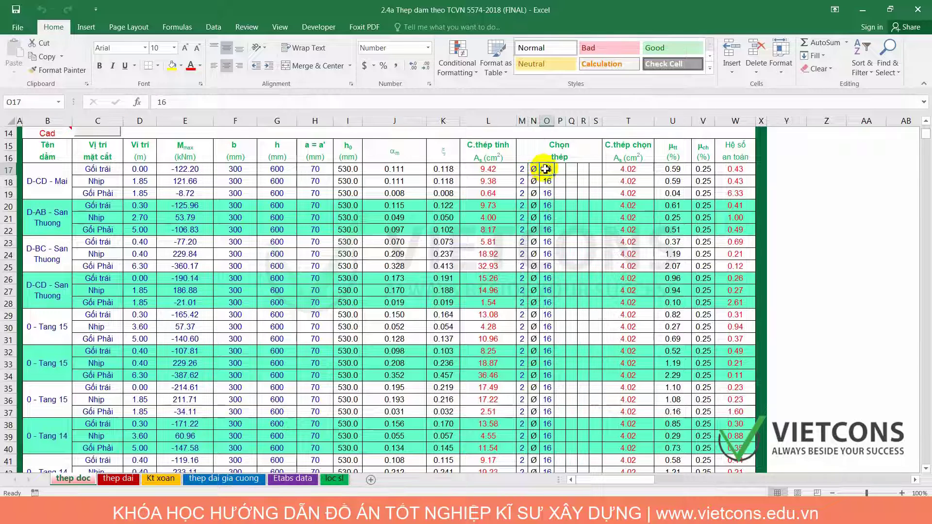
click(522, 169)
text(3)
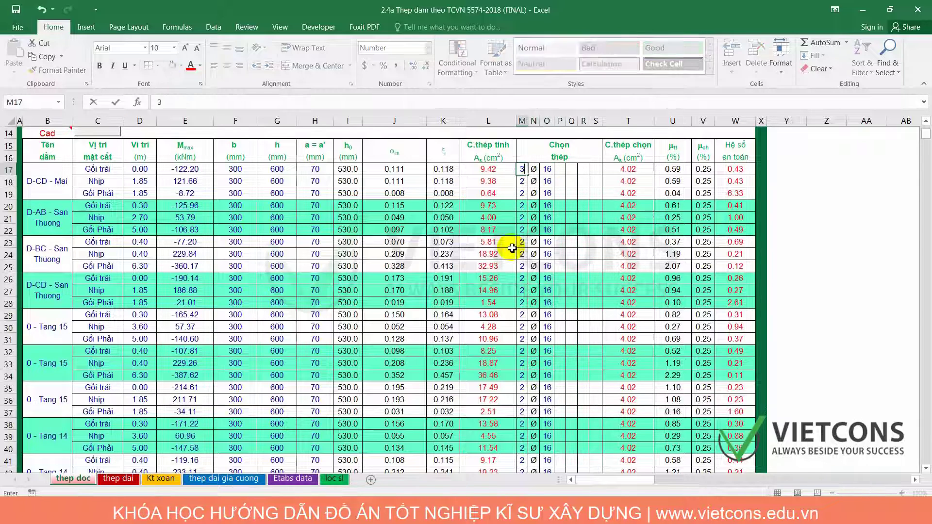
key(Return)
click(555, 206)
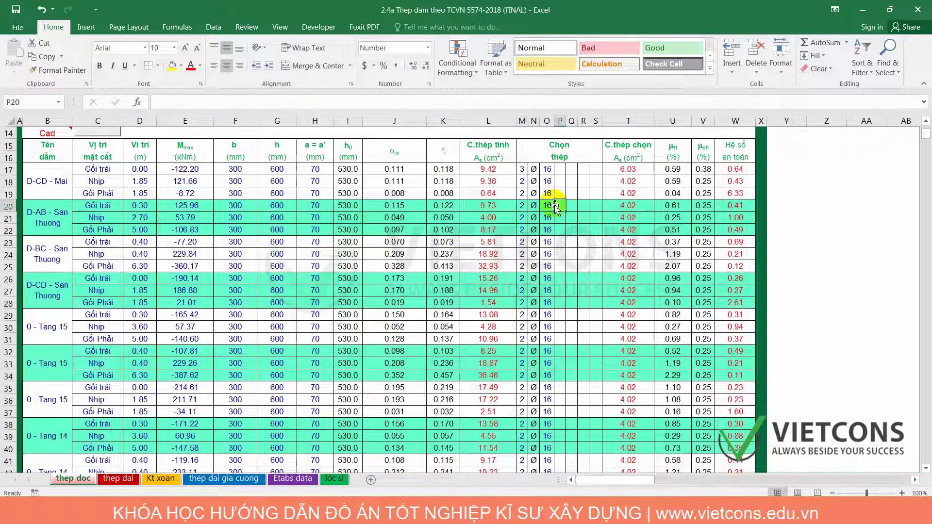
scroll(555, 206, up, 2)
Set the M18 and M19 bar counts to 3 and rerun the design table.
click(522, 253)
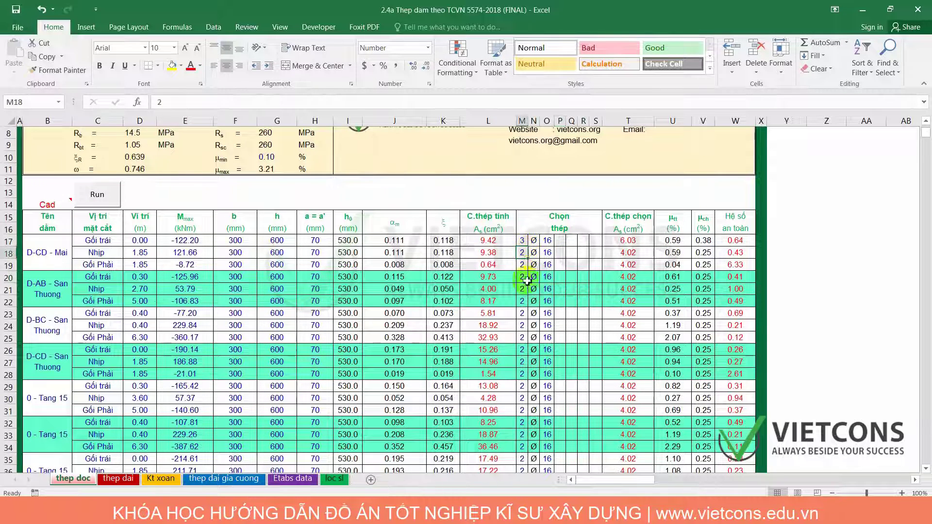
text(3)
key(Return)
text(3)
key(Return)
click(547, 301)
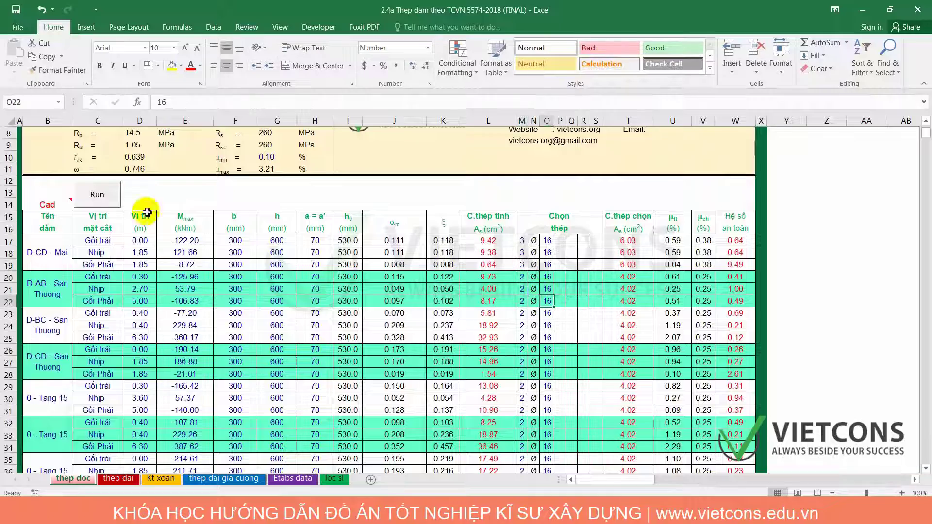
click(85, 194)
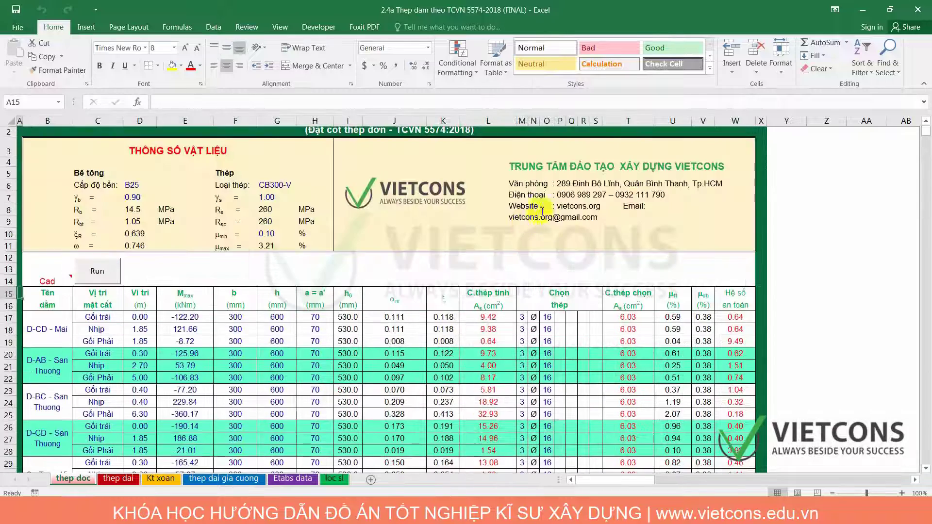
click(547, 317)
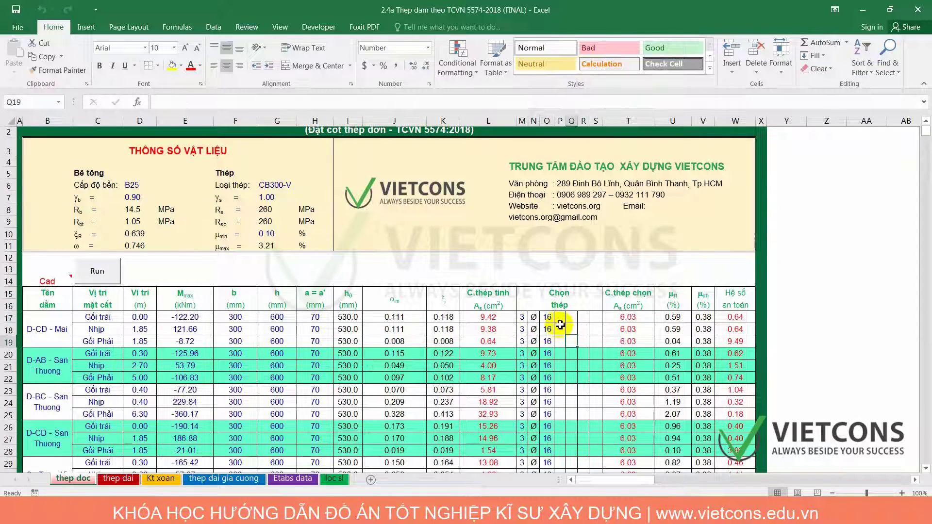
Append a '+ 2 Ø 16' bar group after the 3 Ø 16 bars at the left support in row 17.
click(562, 319)
text(+Q19)
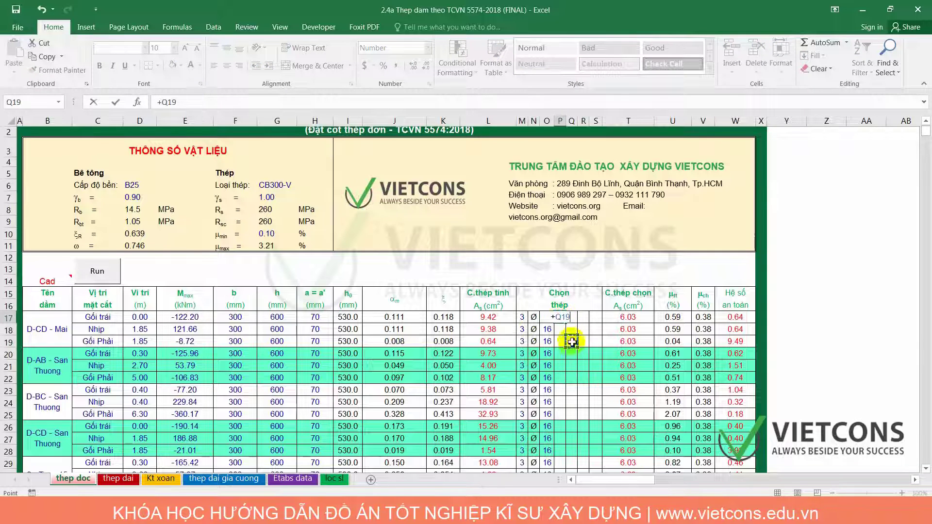
click(580, 342)
key(Escape)
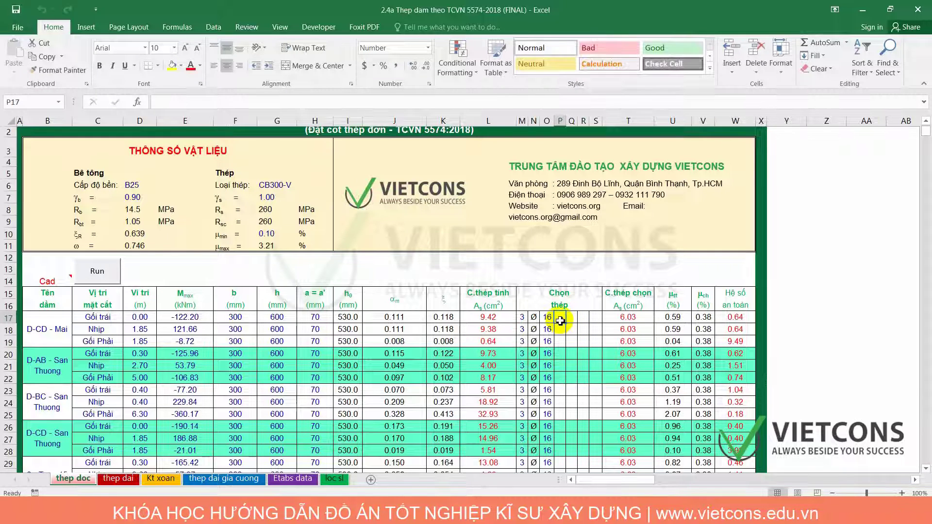
key(Return)
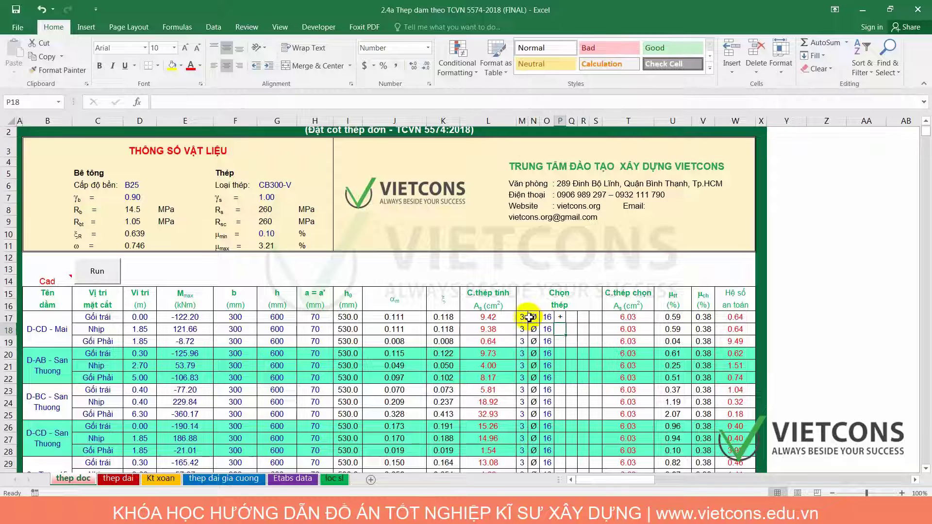
drag(522, 317, 543, 317)
key(ctrl+c)
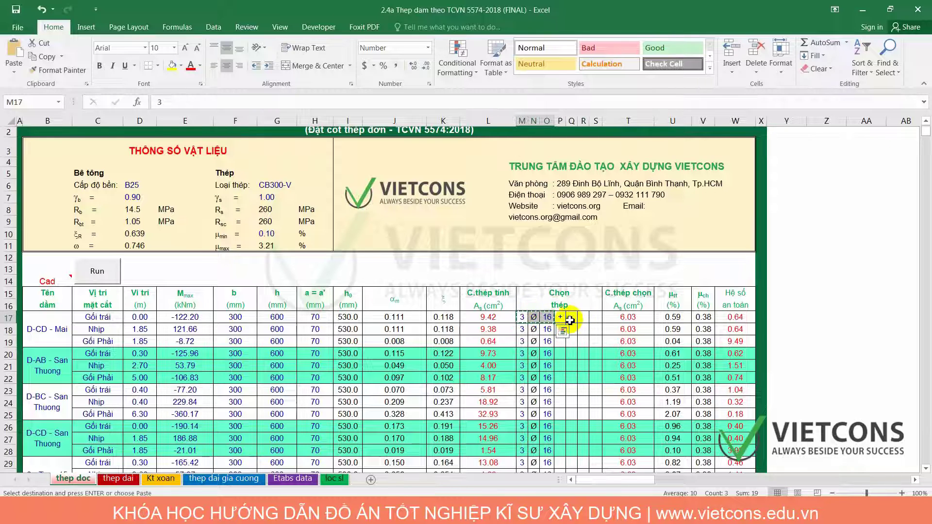
click(572, 317)
key(ctrl+v)
key(Return)
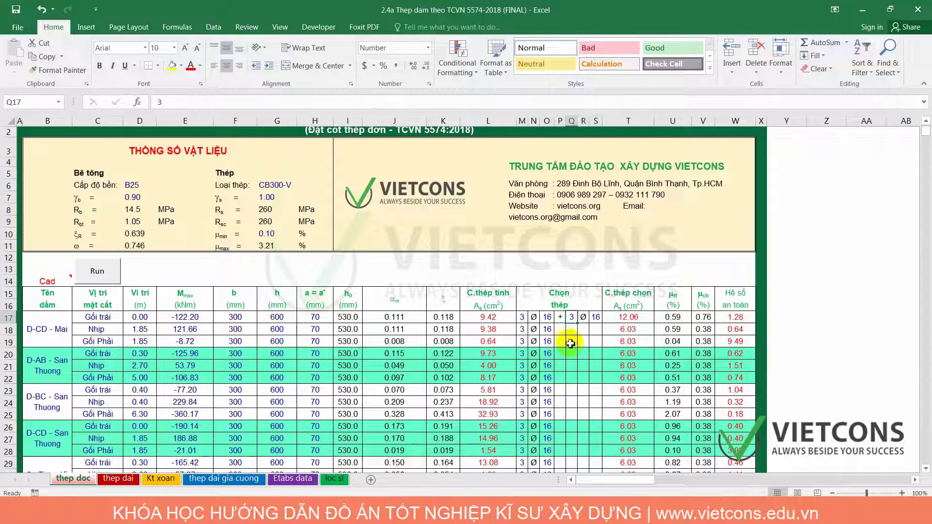
text(2)
key(Return)
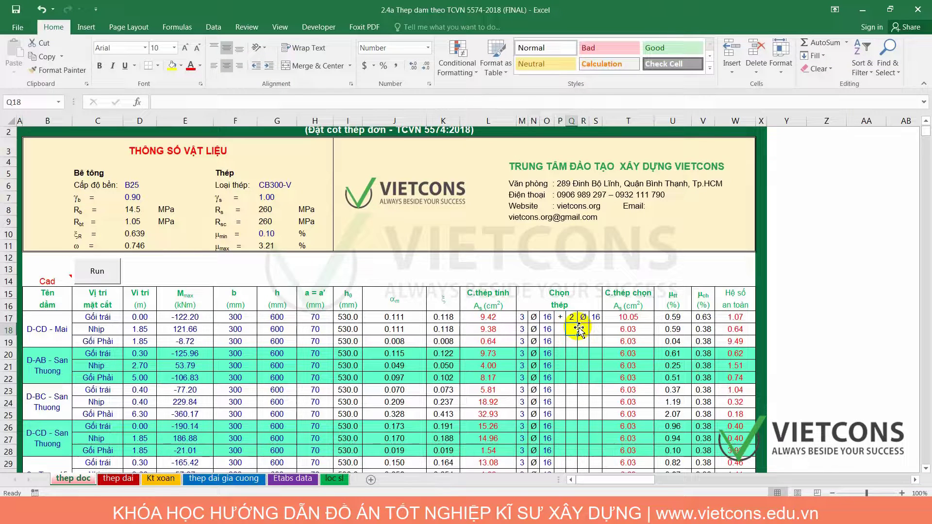
Copy the '+ 2 Ø 16' group into the midspan row 18, check the safety factors, then switch to ETABS.
click(595, 329)
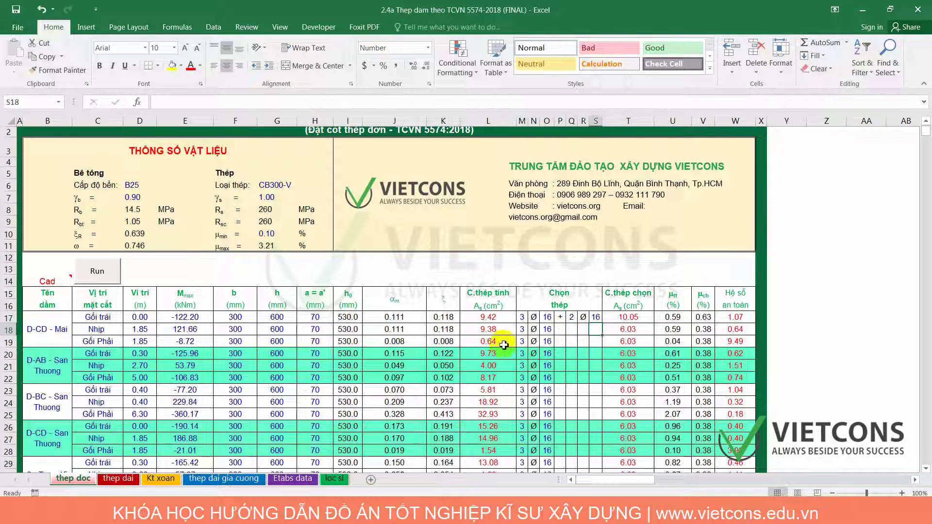
click(735, 330)
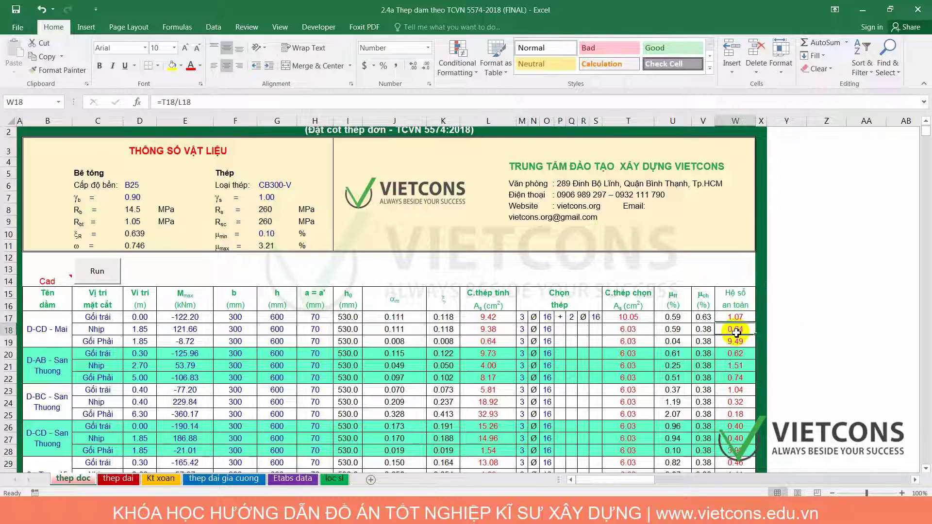
scroll(575, 347, up, 1)
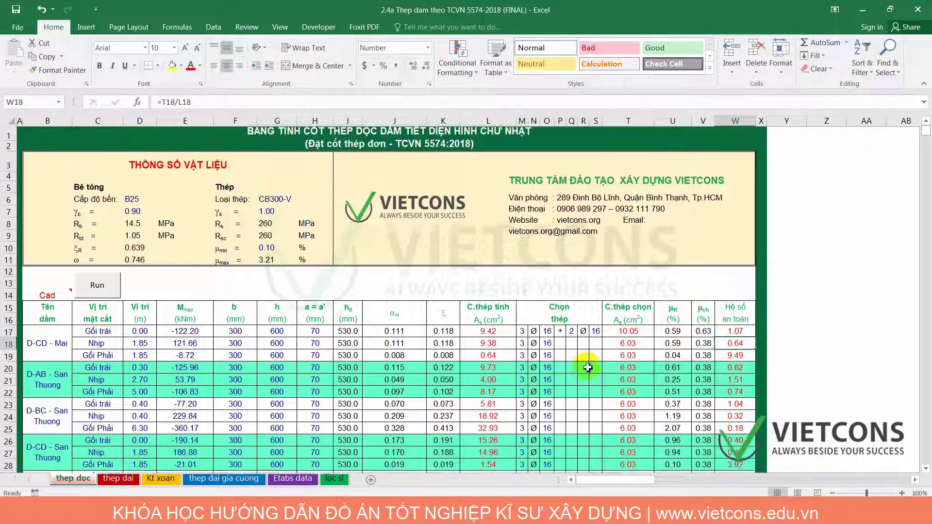
drag(561, 334, 595, 333)
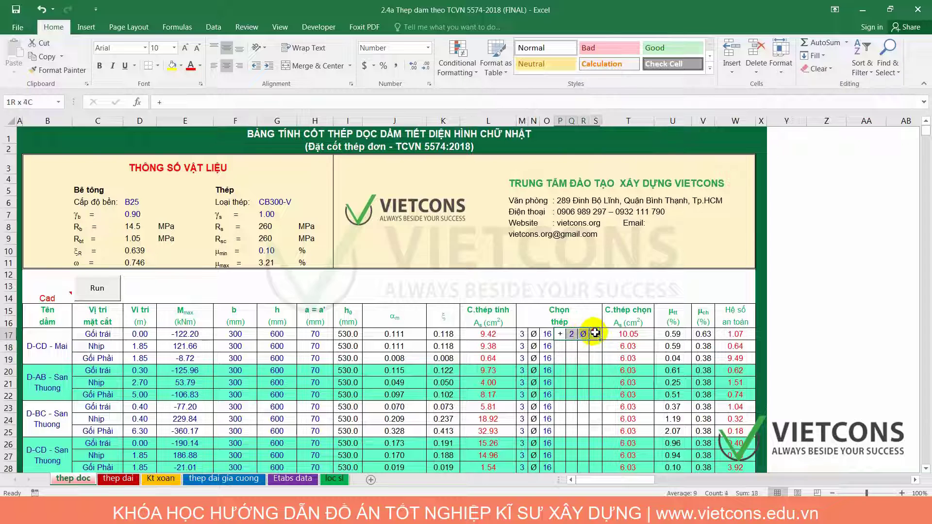
key(ctrl+c)
click(560, 346)
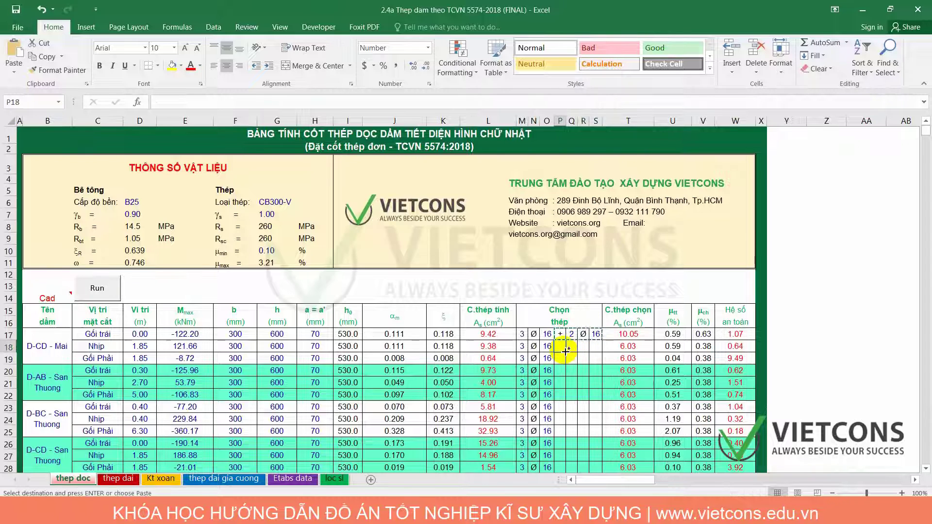
key(ctrl+v)
click(569, 362)
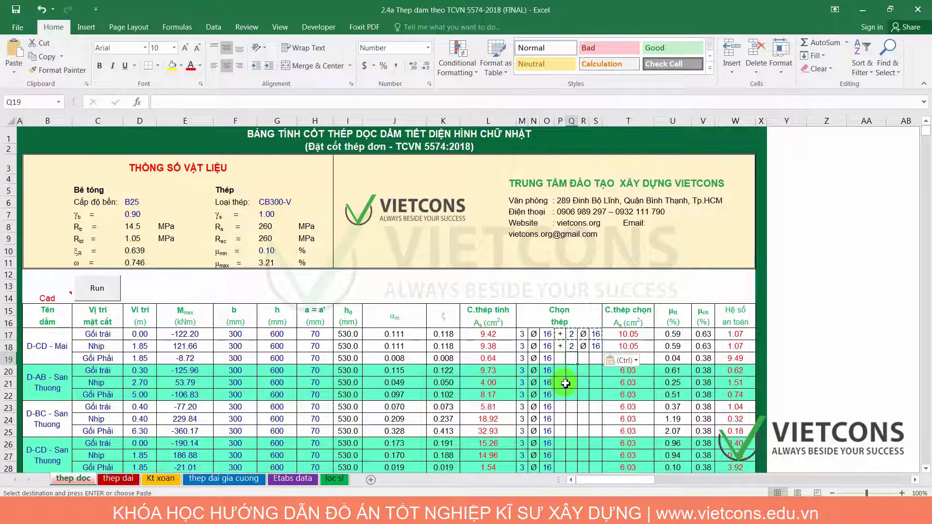
key(Escape)
click(614, 378)
click(718, 364)
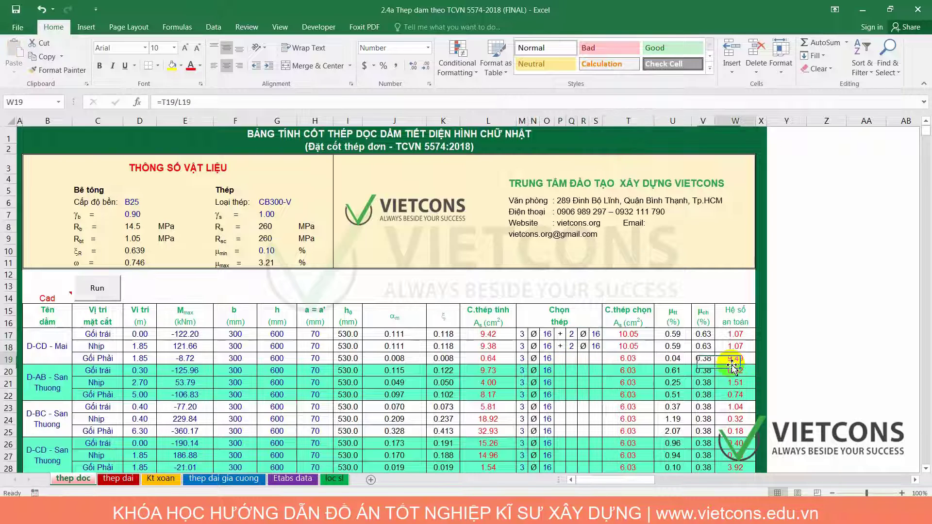
click(588, 387)
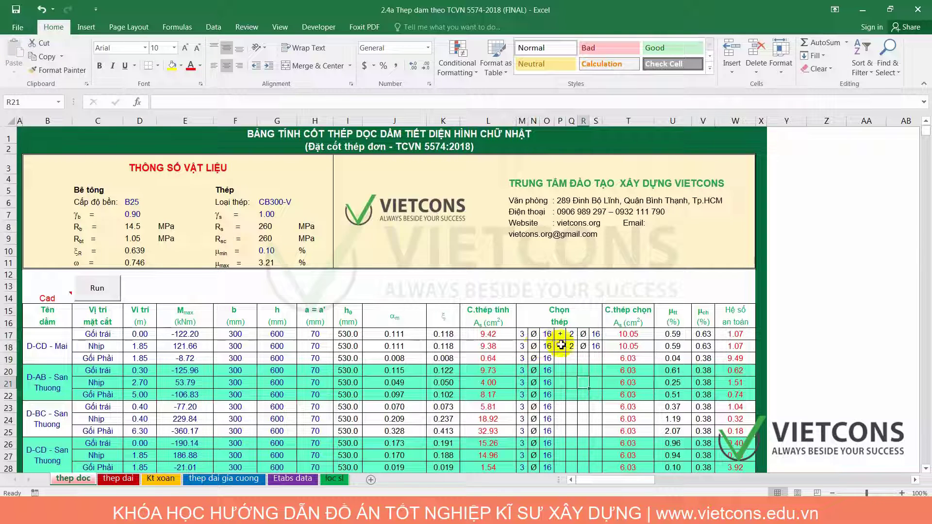
key(alt+Tab)
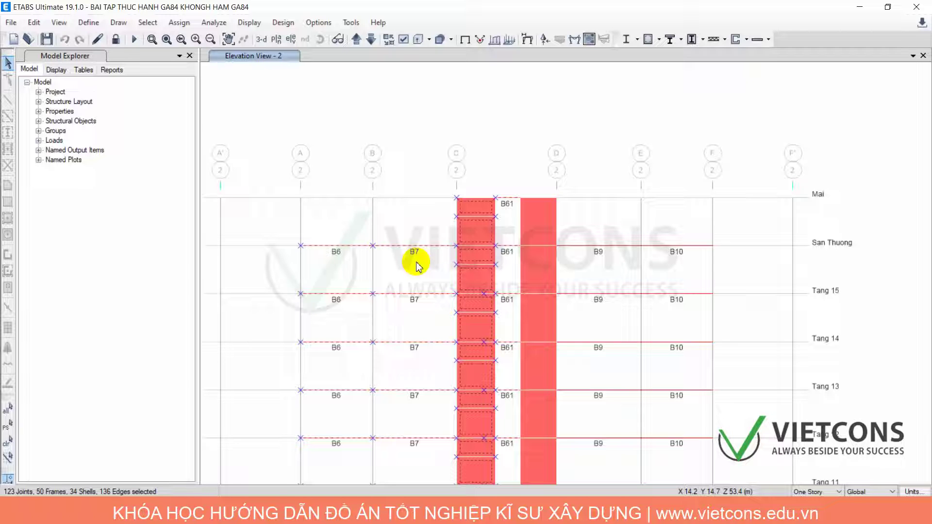
Minimize the ETABS Elevation View - 2 window to bring back the Excel sheet.
click(860, 7)
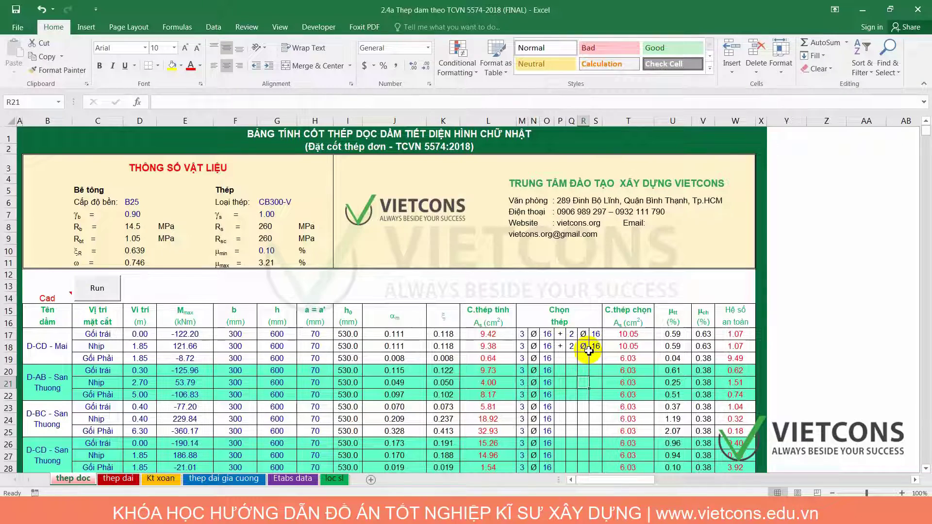
scroll(588, 351, down, 4)
scroll(590, 351, down, 6)
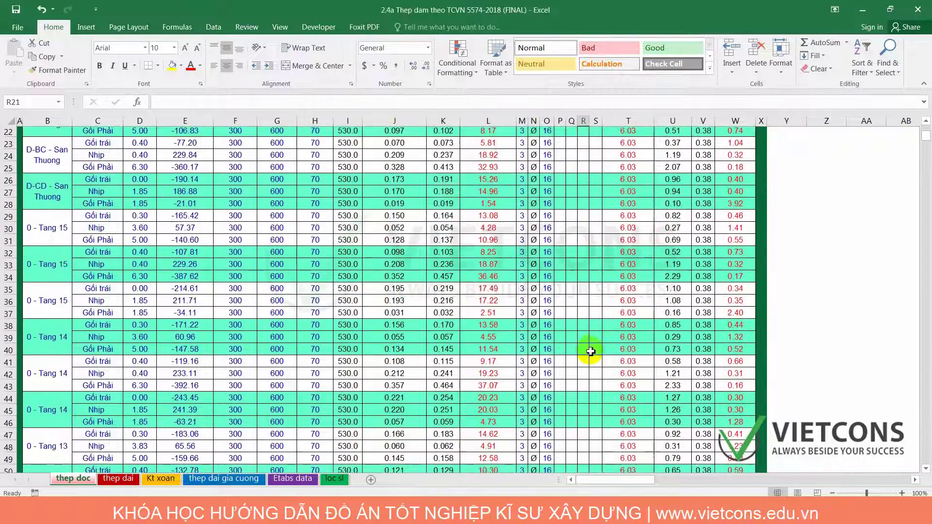
scroll(591, 352, down, 7)
scroll(593, 352, down, 8)
scroll(593, 351, down, 5)
scroll(592, 347, down, 5)
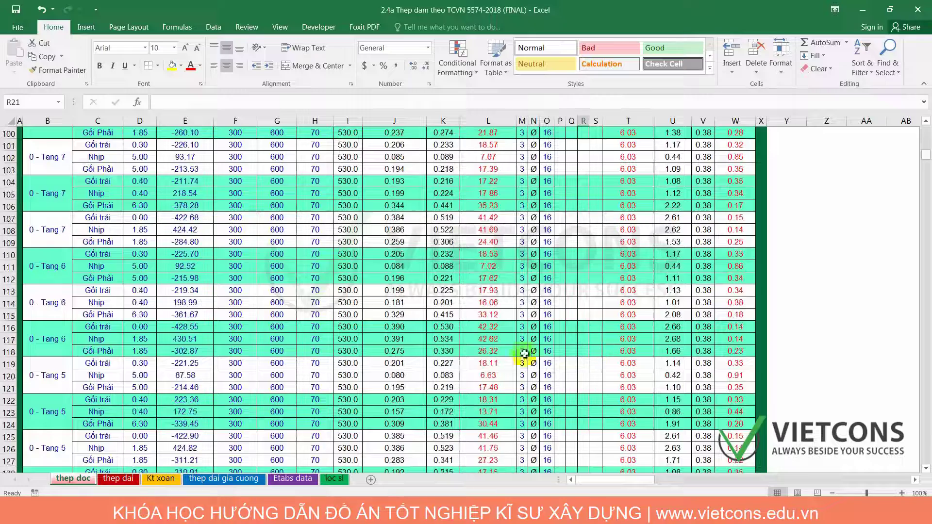
scroll(526, 358, down, 5)
scroll(141, 416, down, 5)
scroll(145, 420, down, 5)
scroll(141, 416, up, 8)
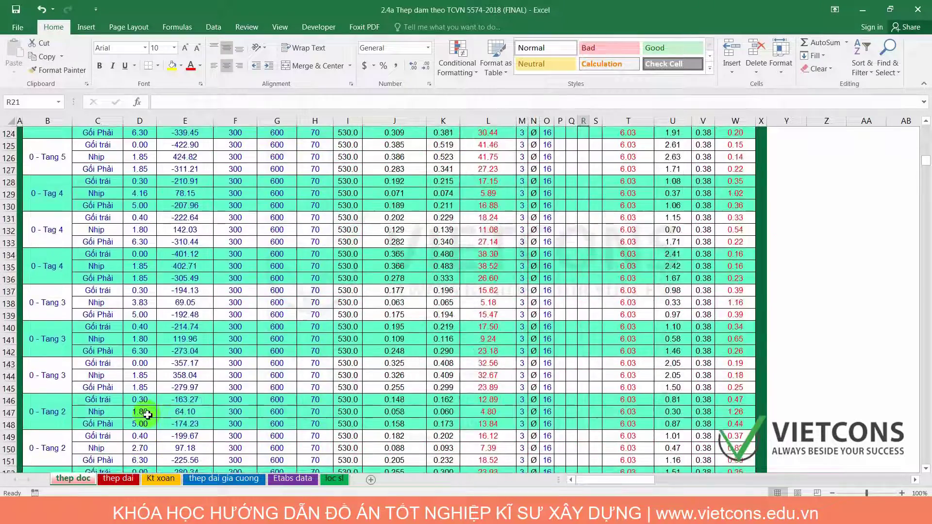
scroll(141, 410, up, 4)
scroll(143, 411, up, 2)
scroll(147, 414, up, 4)
scroll(148, 414, up, 10)
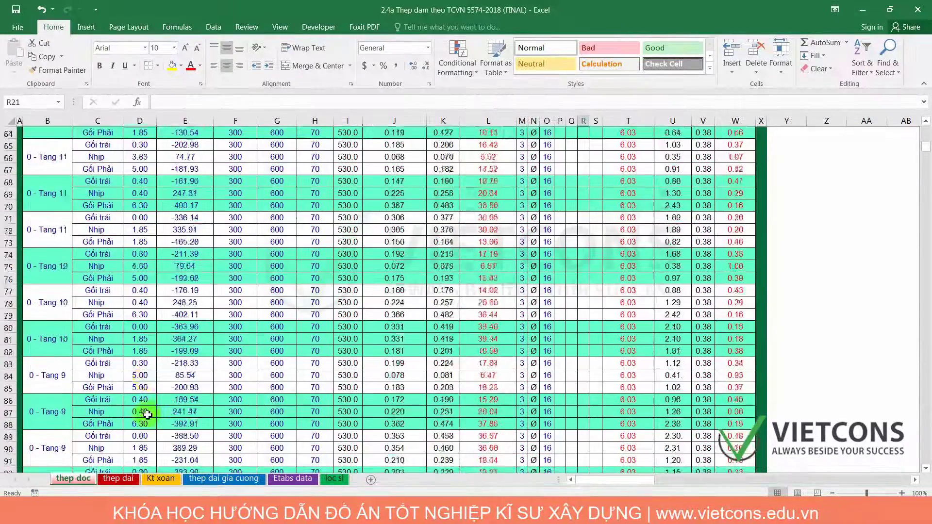
scroll(147, 414, up, 8)
scroll(147, 414, up, 9)
scroll(147, 414, up, 4)
scroll(147, 414, down, 4)
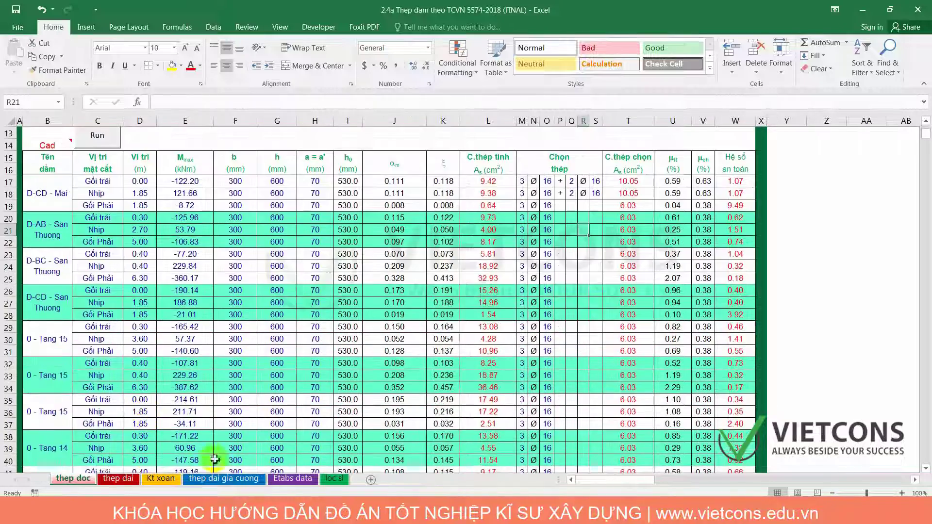
On the Etabs data sheet, repeat the D-AB, D-BC, D-CD names down column U to row 52.
click(334, 479)
click(292, 479)
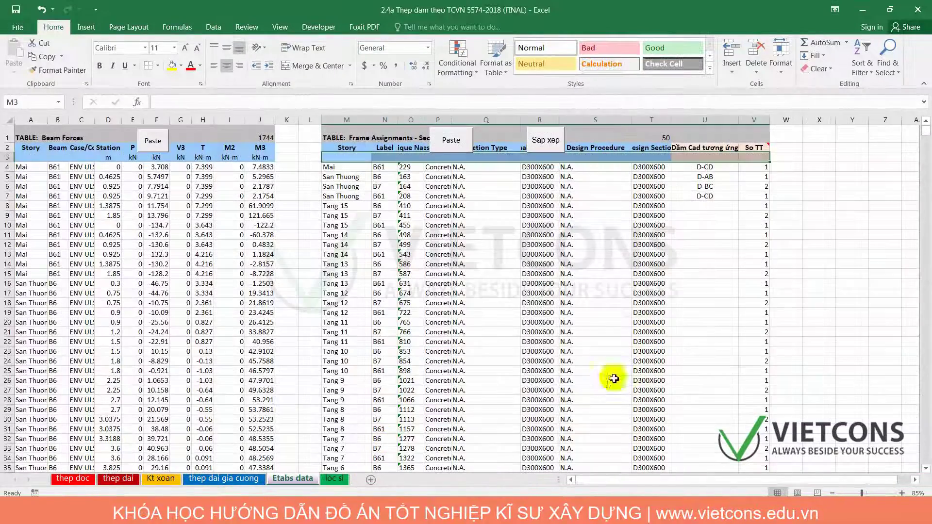
mouse_move(717, 179)
mouse_down()
mouse_move(703, 495)
mouse_move(704, 225)
mouse_up()
key(ctrl+c)
key(Return)
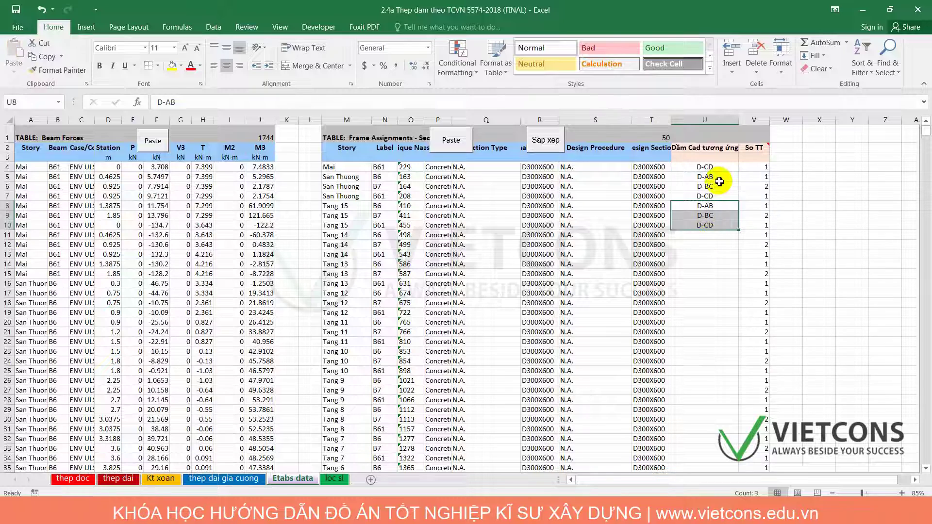
drag(719, 181, 719, 199)
key(ctrl+c)
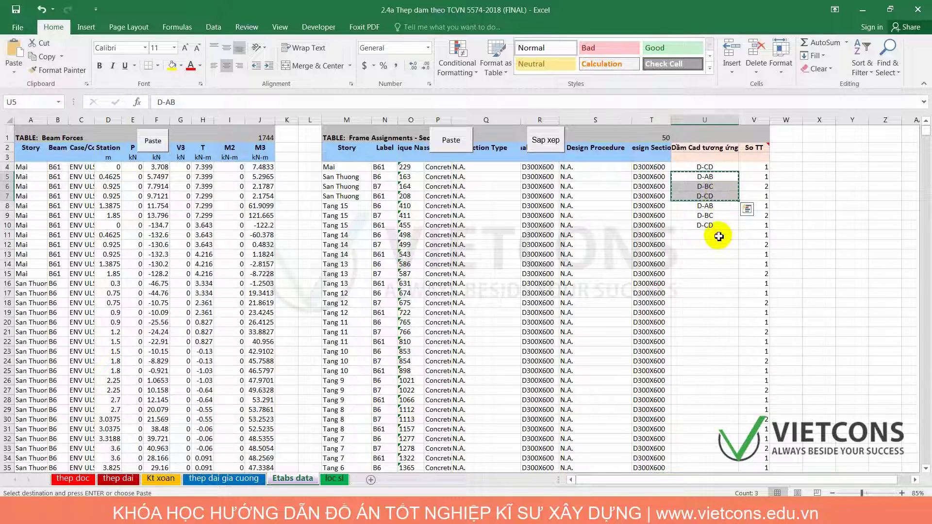
click(719, 237)
mouse_move(718, 236)
mouse_down()
mouse_move(691, 480)
mouse_move(697, 440)
mouse_up()
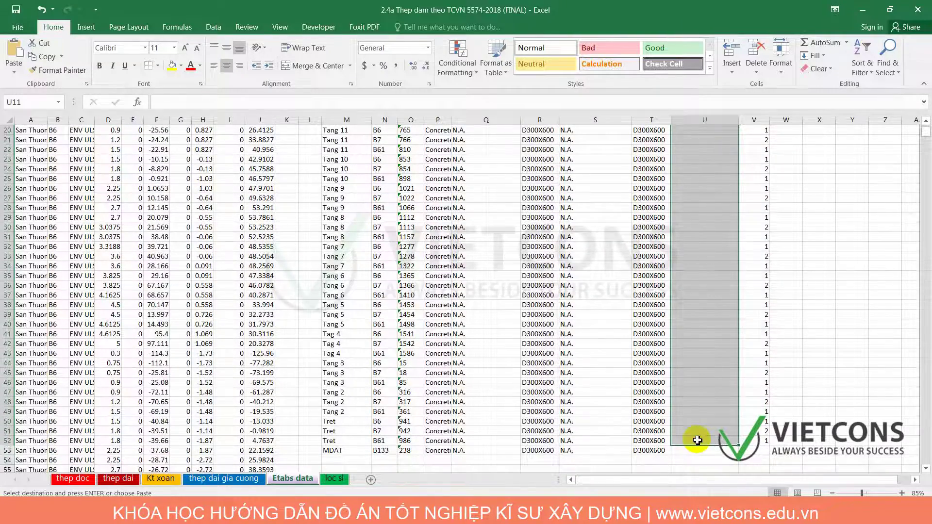
key(Return)
scroll(699, 427, down, 7)
click(791, 363)
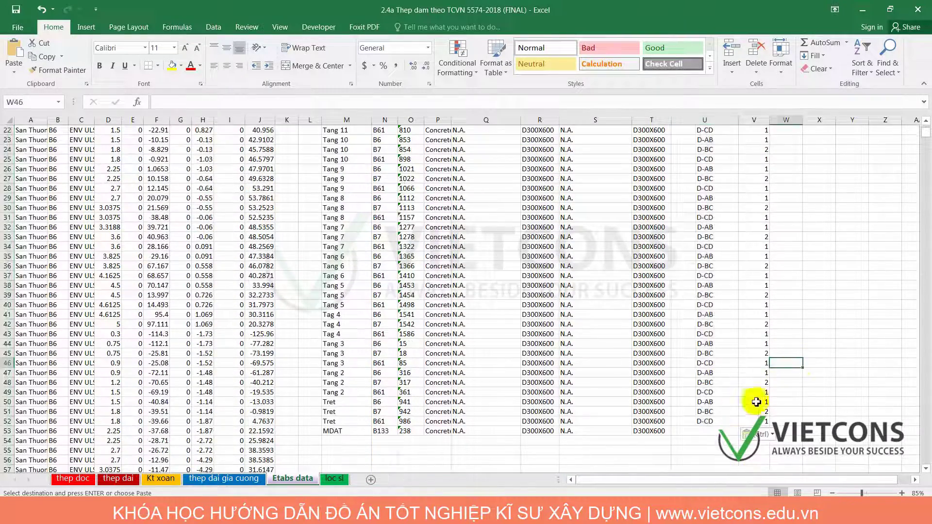
Set the MDAT beam's CAD name in U53 to D-A'A.
click(703, 433)
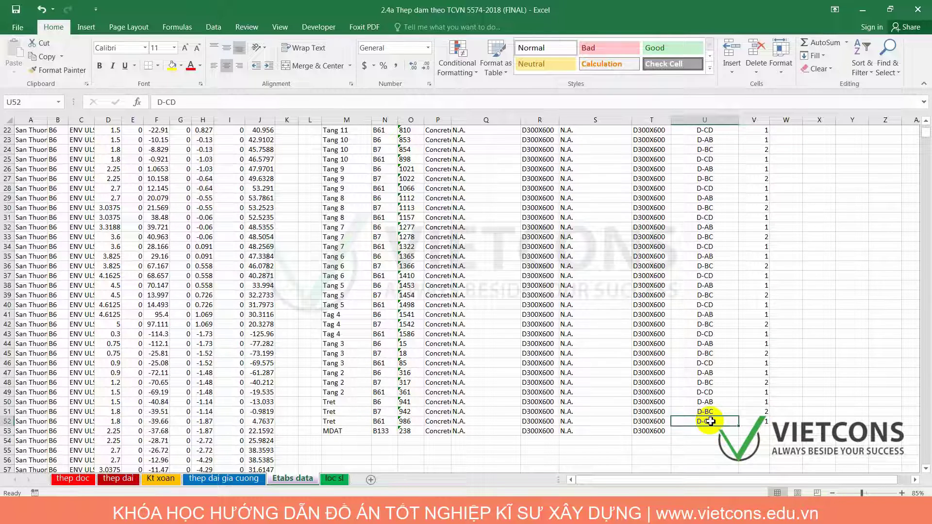
key(ctrl+c)
click(710, 431)
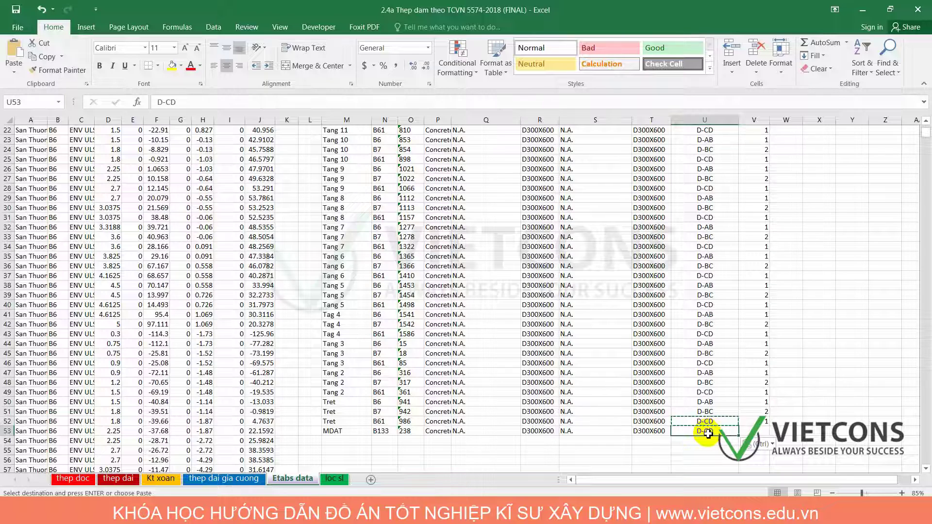
double_click(707, 432)
double_click(711, 431)
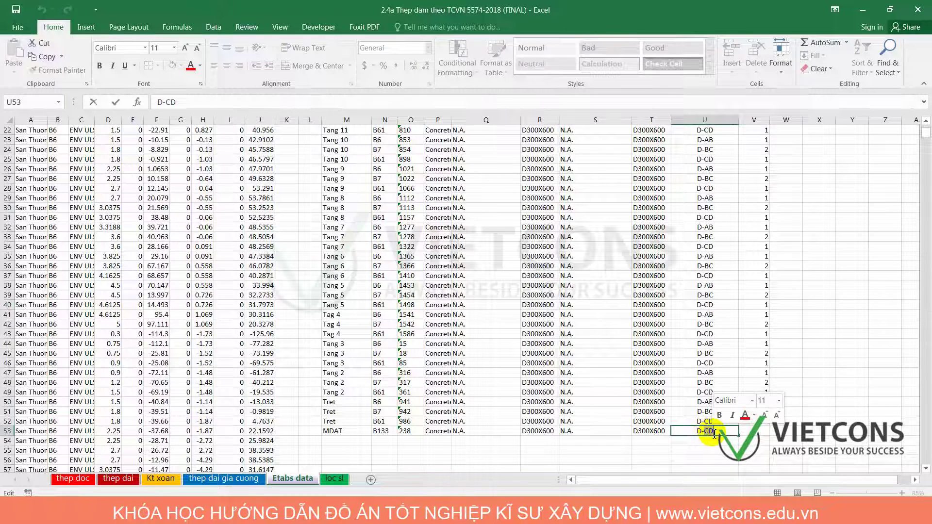
text(AB)
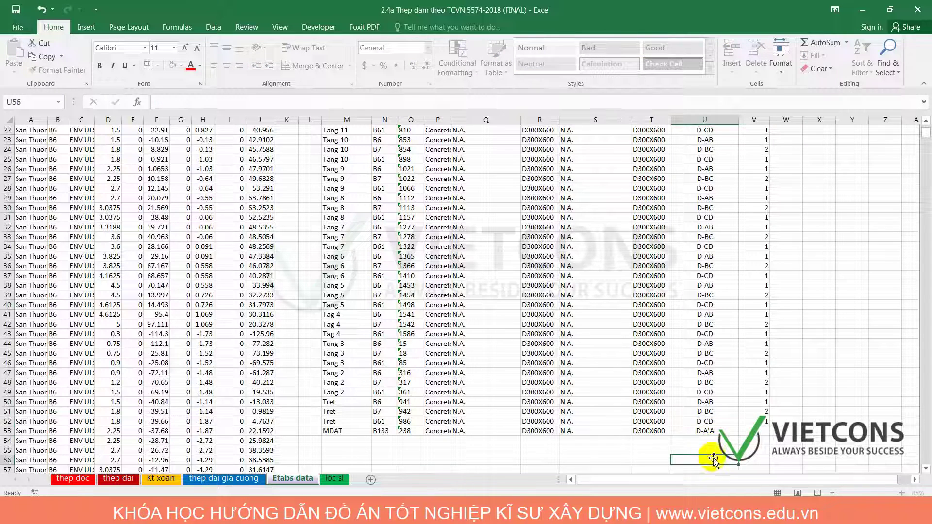
key(Tab)
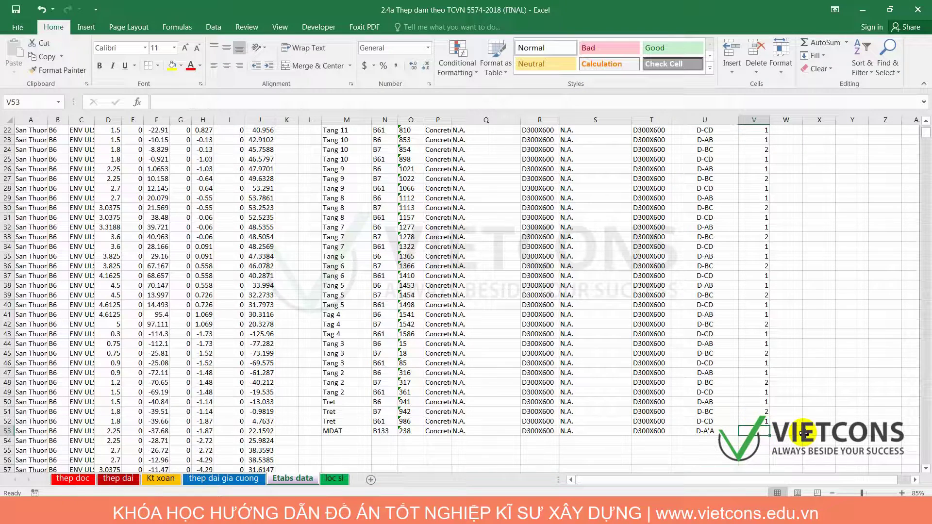
Run the thep doc table regeneration from the Etabs data and scroll down to review the results.
click(73, 478)
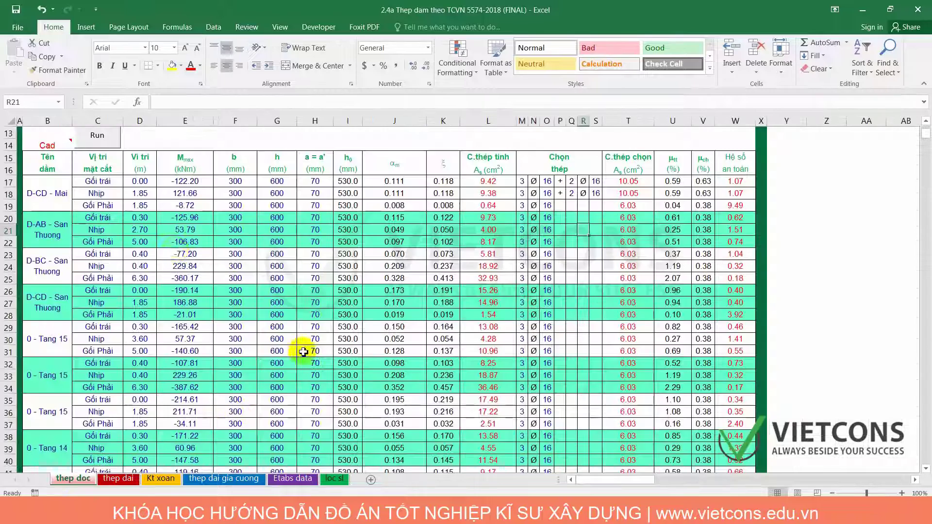
click(87, 141)
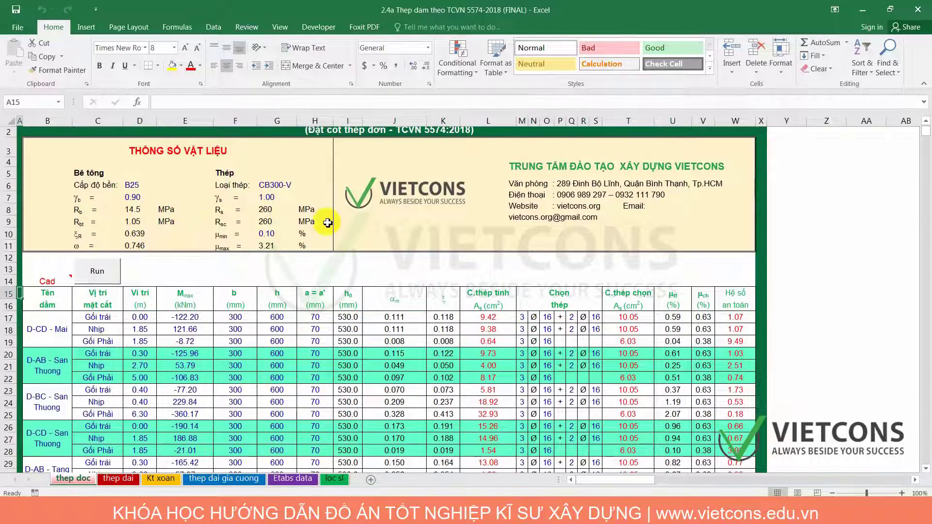
scroll(387, 302, down, 10)
scroll(922, 218, down, 8)
drag(923, 156, 922, 167)
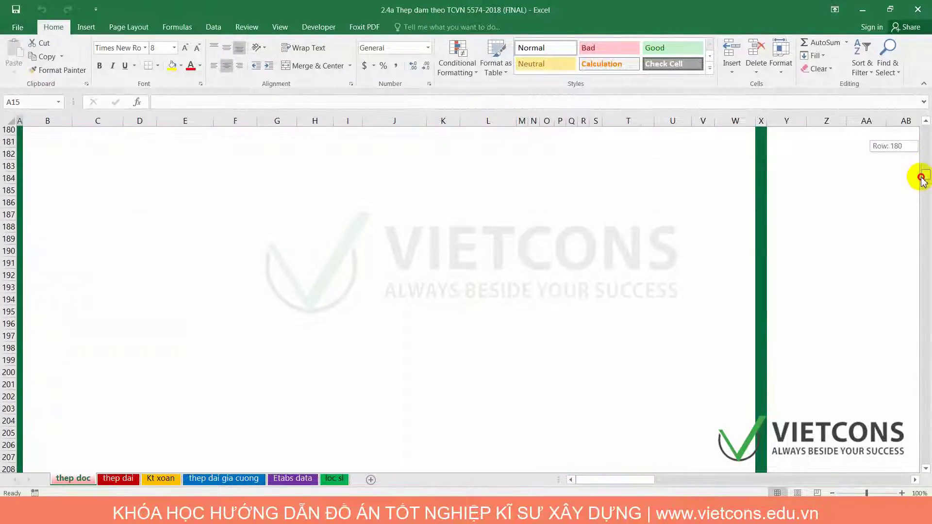